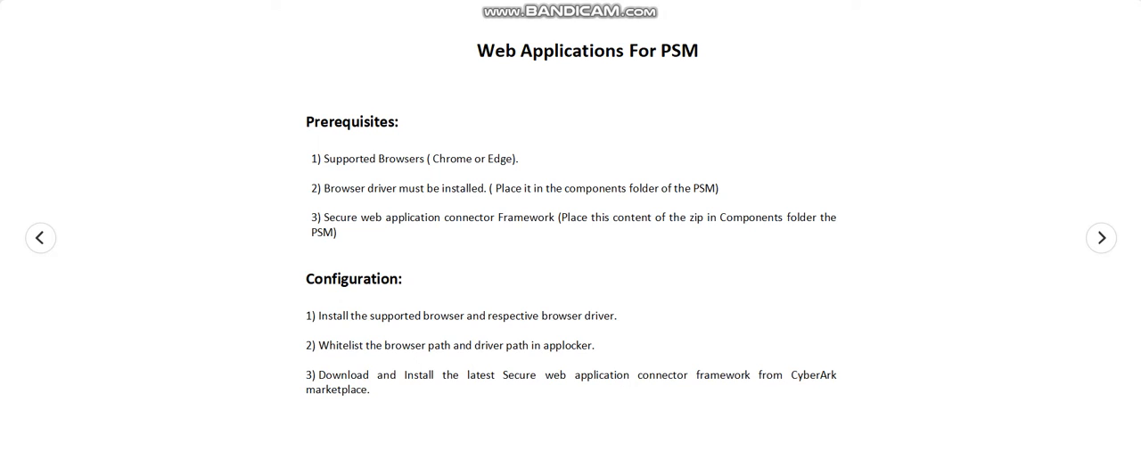
{"action": "left_click_drag", "start_coordinate": [342, 233], "coordinate": [324, 159]}
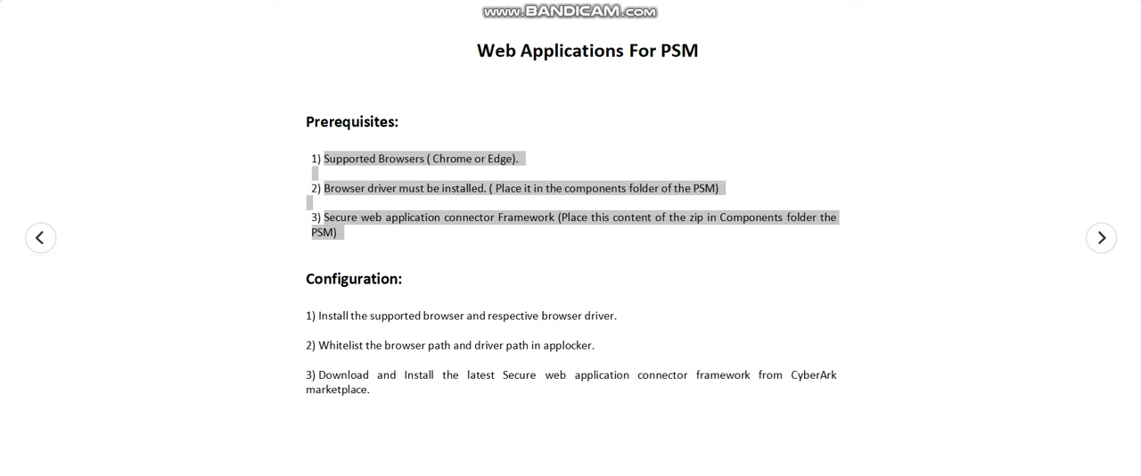
{"action": "left_click", "coordinate": [347, 315]}
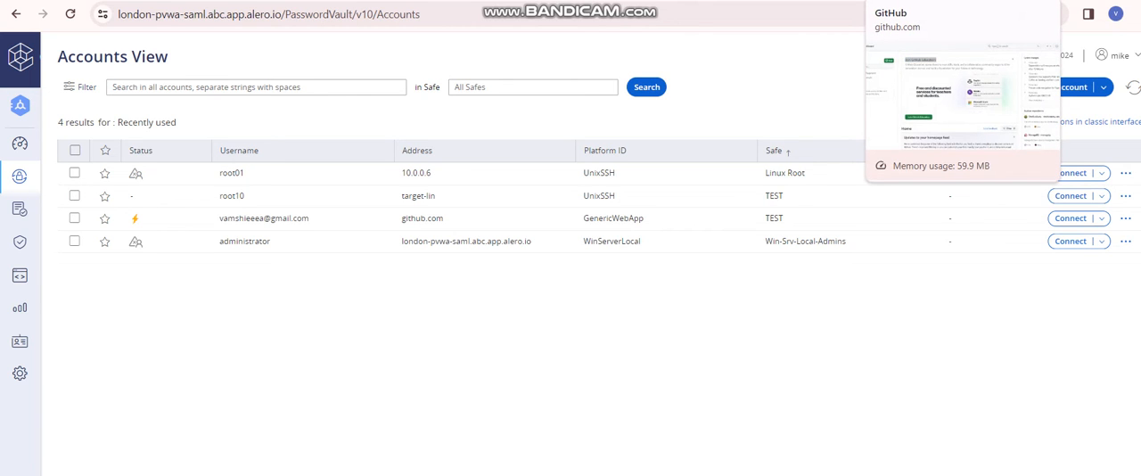
{"action": "left_click", "coordinate": [936, 0]}
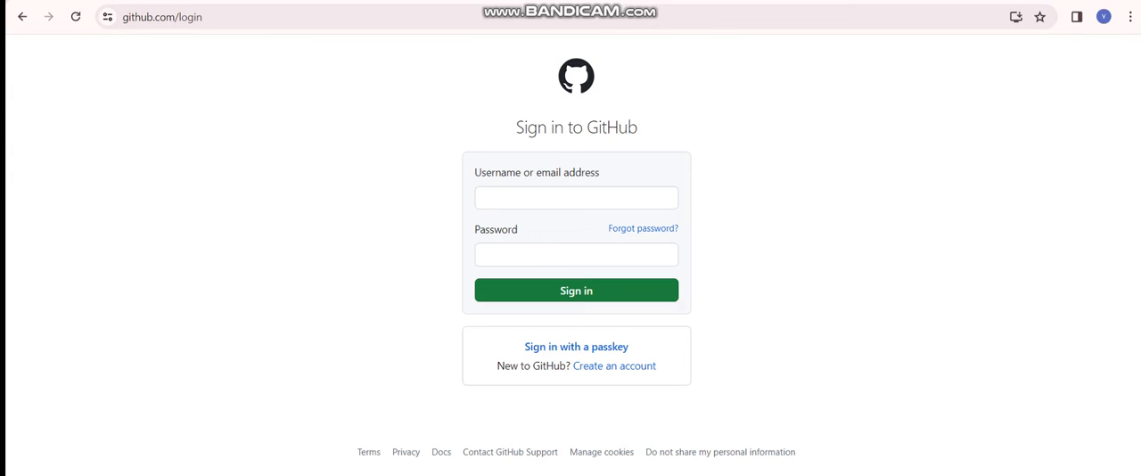
{"action": "double_click", "coordinate": [235, 17]}
{"action": "left_click", "coordinate": [237, 17]}
{"action": "double_click", "coordinate": [235, 17]}
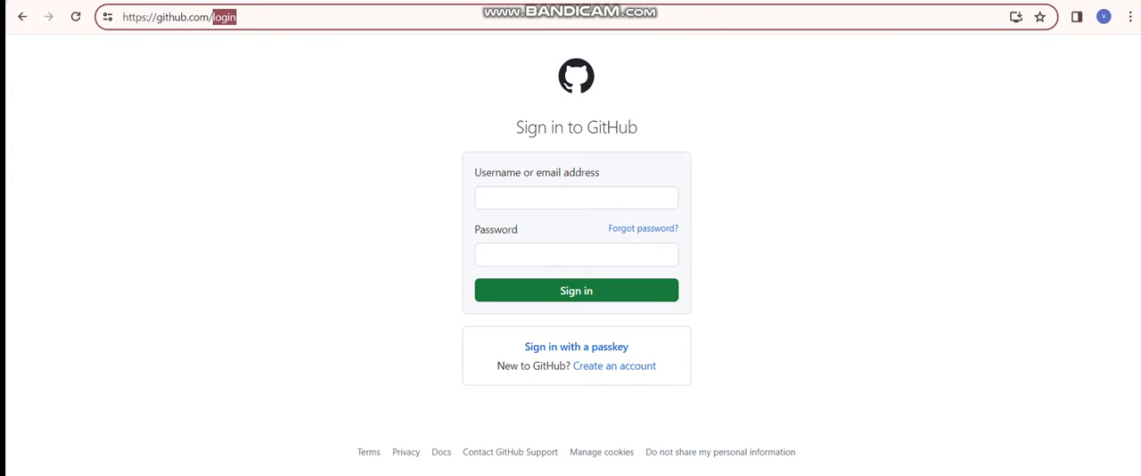
{"action": "left_click_drag", "start_coordinate": [122, 17], "coordinate": [237, 17]}
{"action": "right_click", "coordinate": [193, 17]}
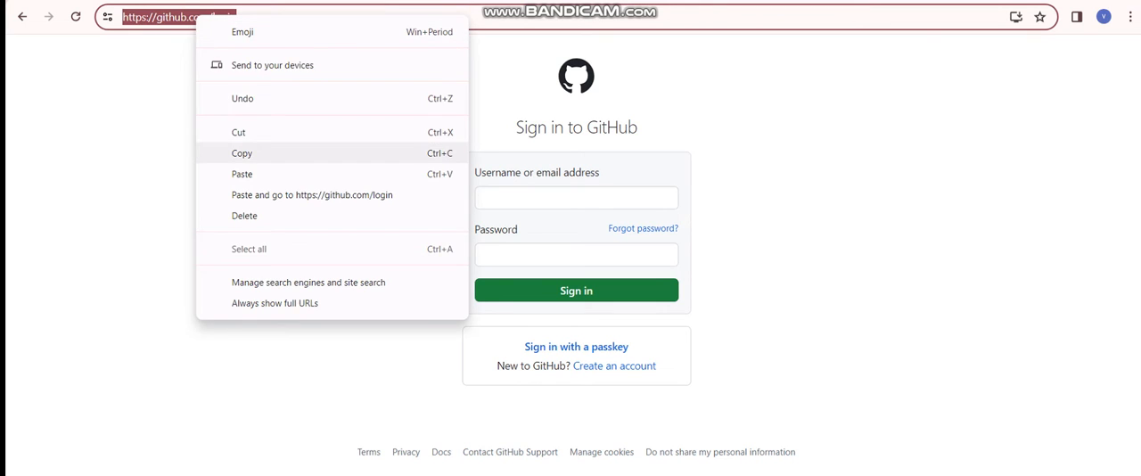
{"action": "left_click", "coordinate": [241, 152]}
Switch to Notepad++, create a new document, paste the login URL and add three line breaks after it.
{"action": "left_click", "coordinate": [646, 472]}
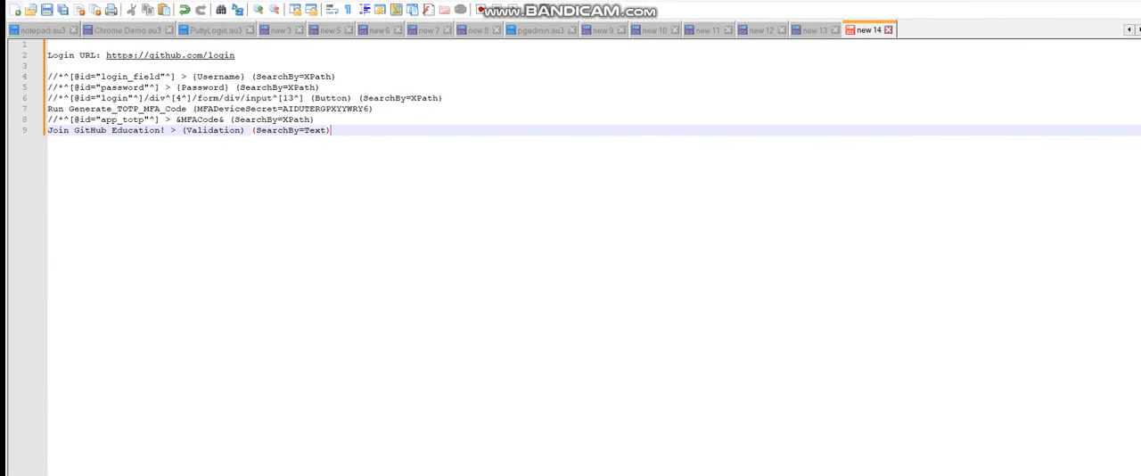
{"action": "left_click", "coordinate": [16, 11]}
{"action": "right_click", "coordinate": [203, 106]}
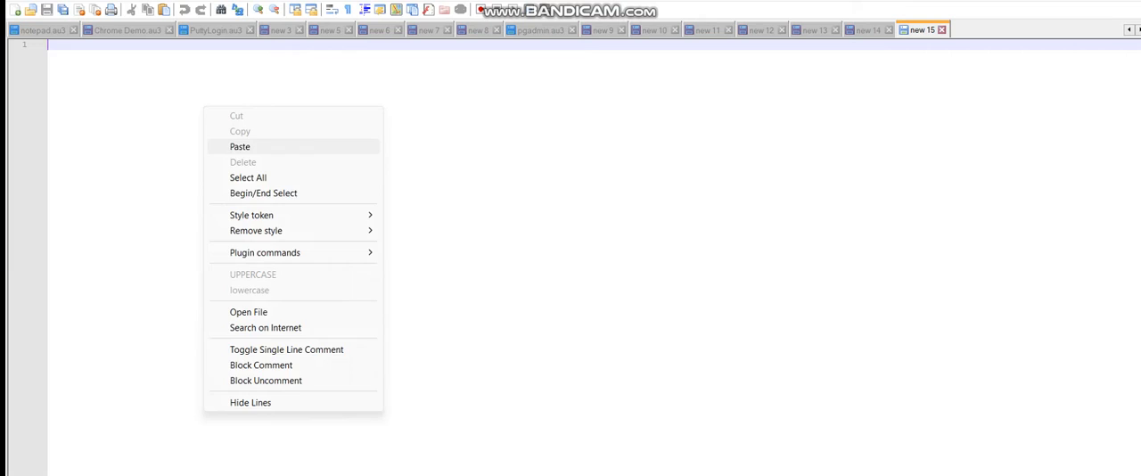
{"action": "left_click", "coordinate": [241, 146]}
{"action": "key", "text": "Return"}
{"action": "key", "text": "Return"}
{"action": "key", "text": "Return"}
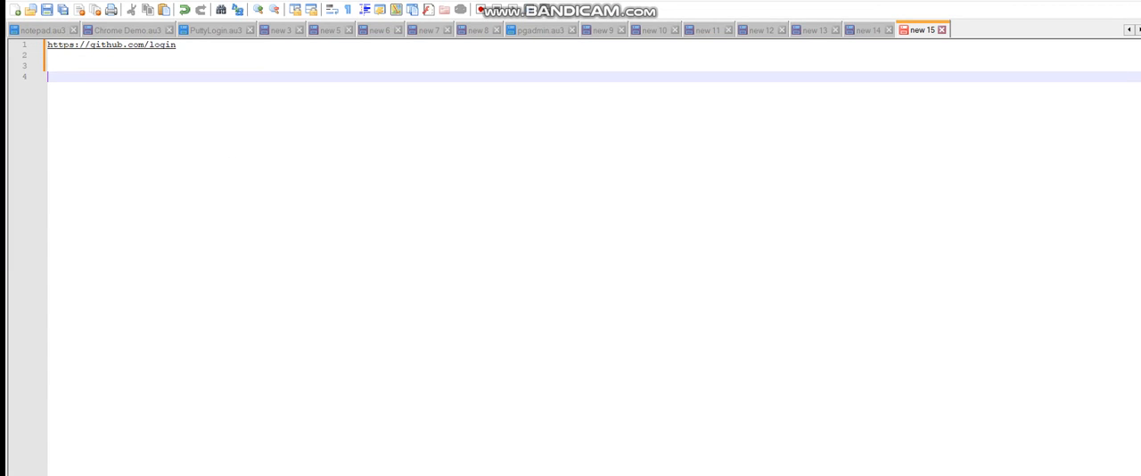
Switch back to the browser and check the username and password fields of the GitHub sign-in form.
{"action": "key", "text": "alt+Tab"}
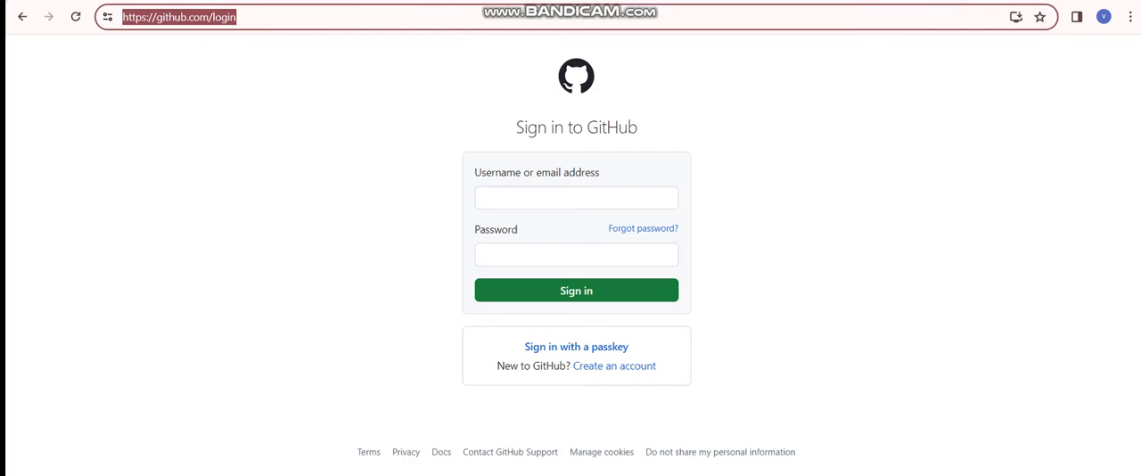
{"action": "left_click", "coordinate": [576, 198]}
{"action": "left_click", "coordinate": [576, 255]}
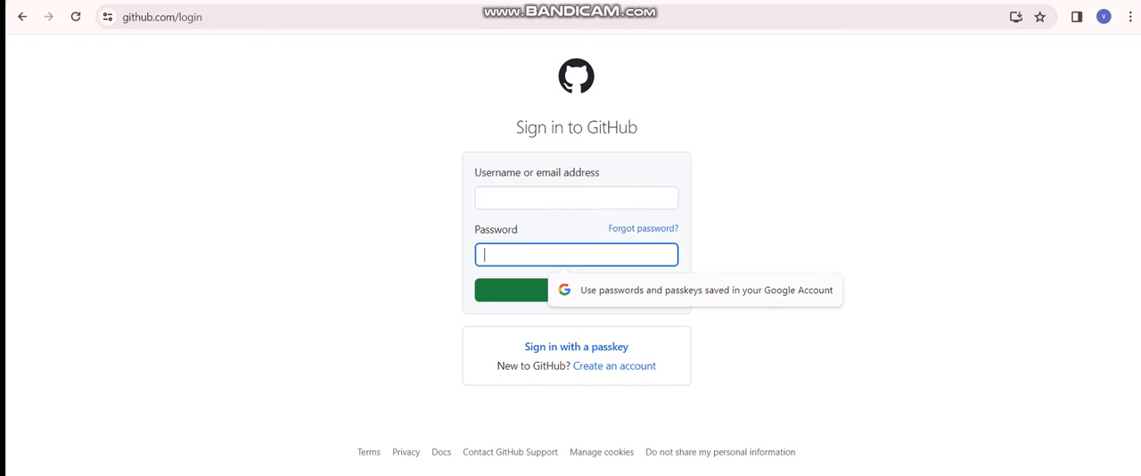
{"action": "left_click", "coordinate": [785, 232]}
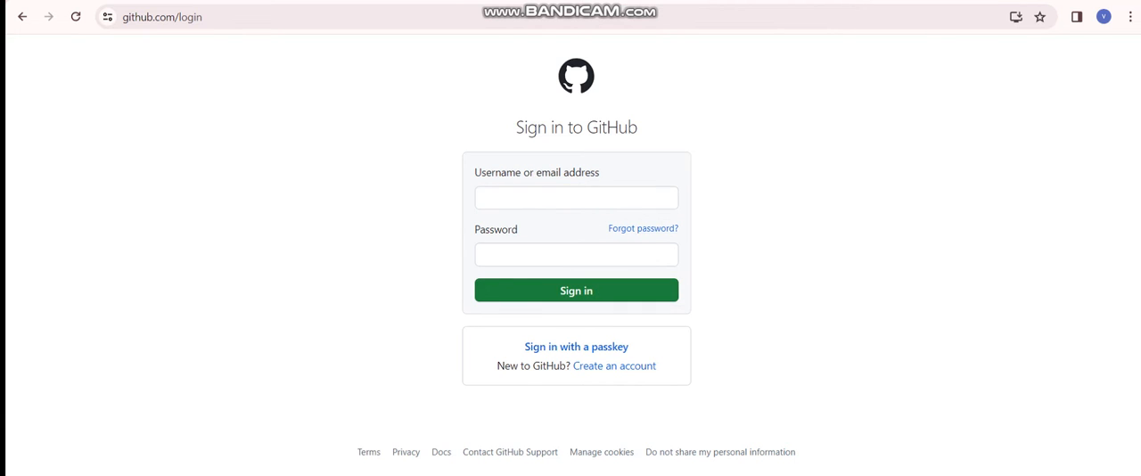
{"action": "left_click", "coordinate": [576, 198]}
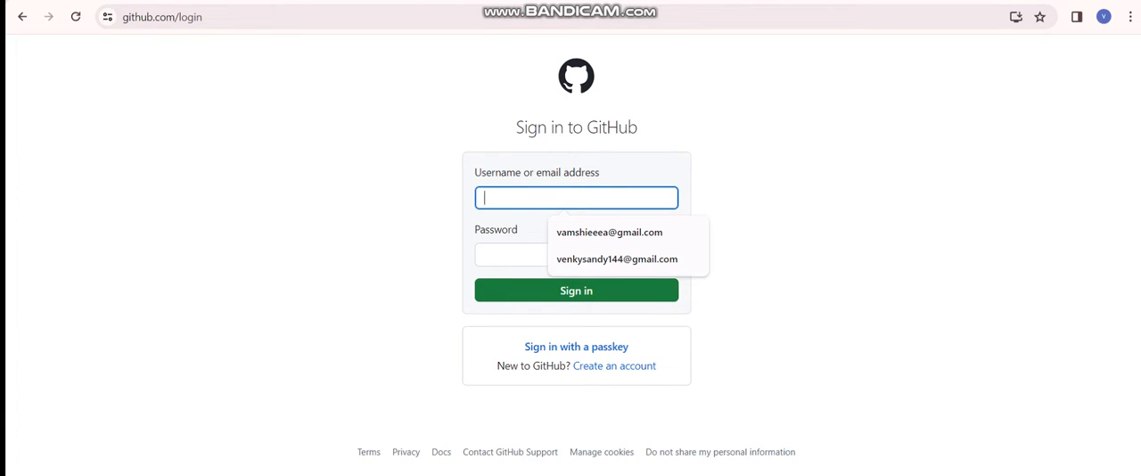
{"action": "left_click", "coordinate": [513, 255]}
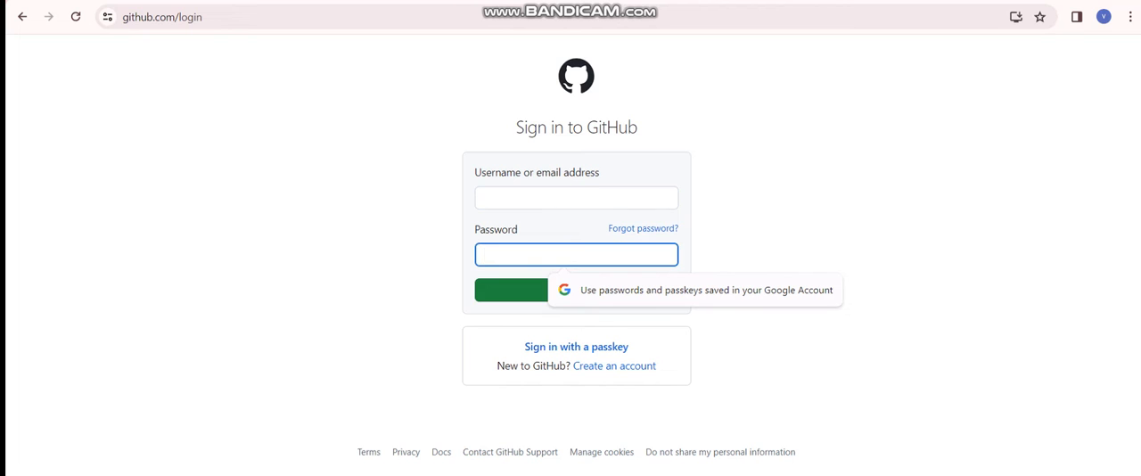
{"action": "left_click", "coordinate": [612, 198]}
{"action": "right_click", "coordinate": [612, 197]}
{"action": "left_click", "coordinate": [878, 299]}
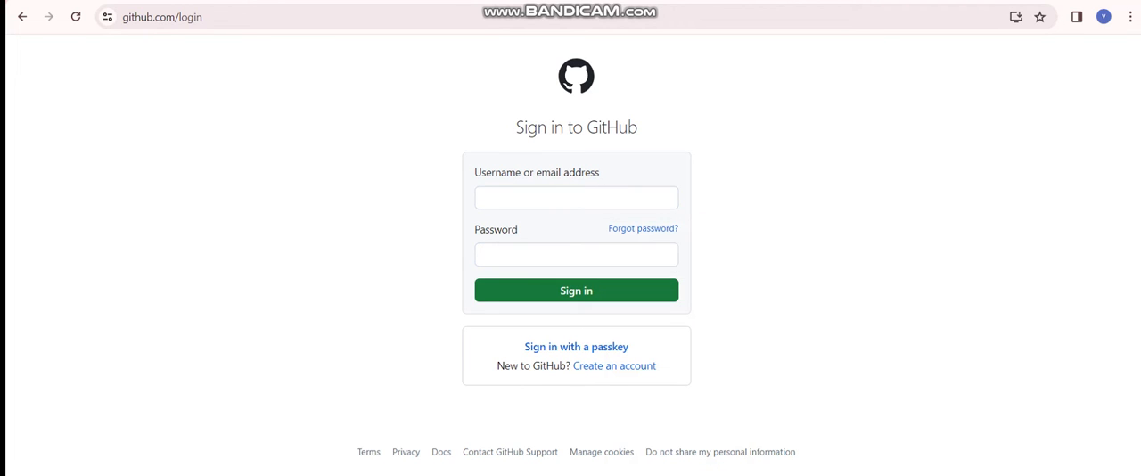
Inspect the username field of the GitHub sign-in form and copy the XPath of its input element.
{"action": "right_click", "coordinate": [597, 205]}
{"action": "left_click", "coordinate": [633, 475]}
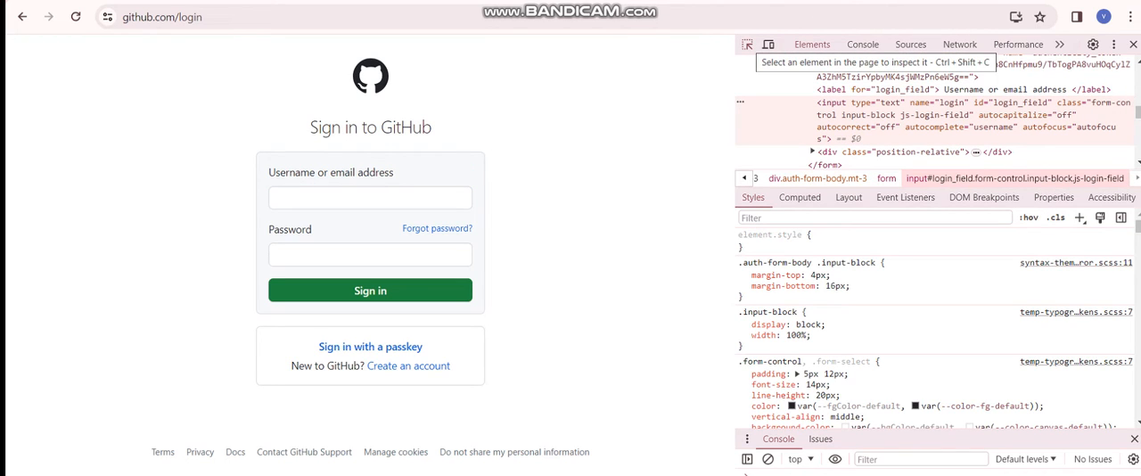
{"action": "left_click", "coordinate": [370, 198]}
{"action": "left_click", "coordinate": [747, 45]}
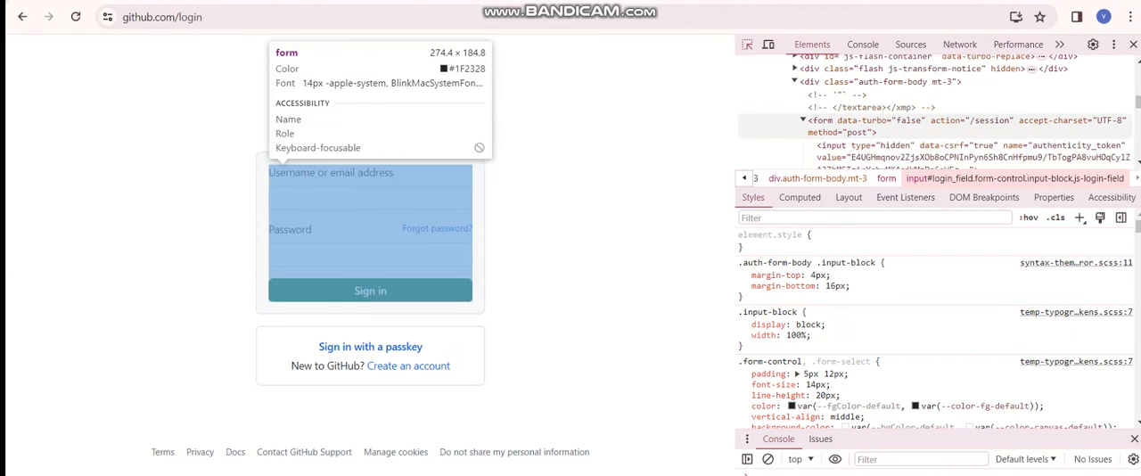
{"action": "left_click", "coordinate": [370, 198]}
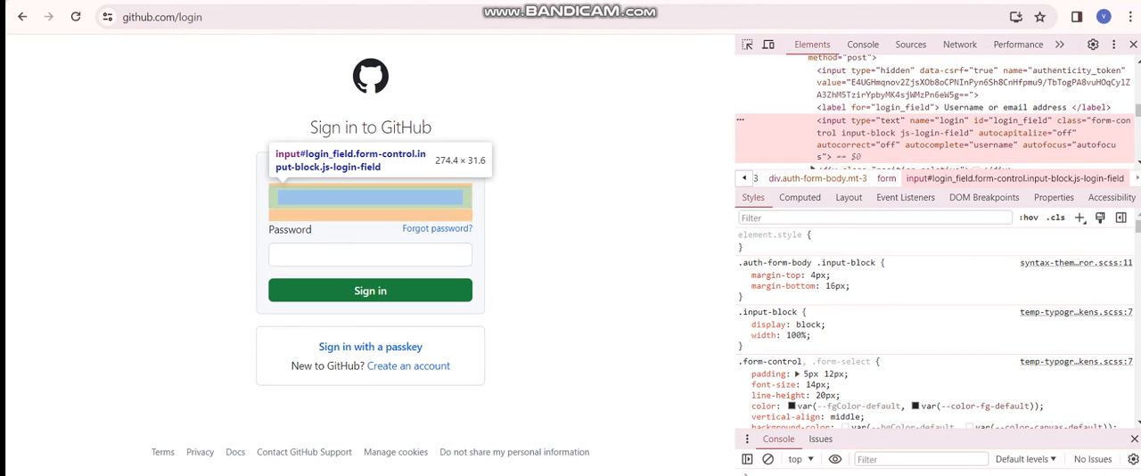
{"action": "right_click", "coordinate": [863, 134]}
{"action": "mouse_move", "coordinate": [910, 259]}
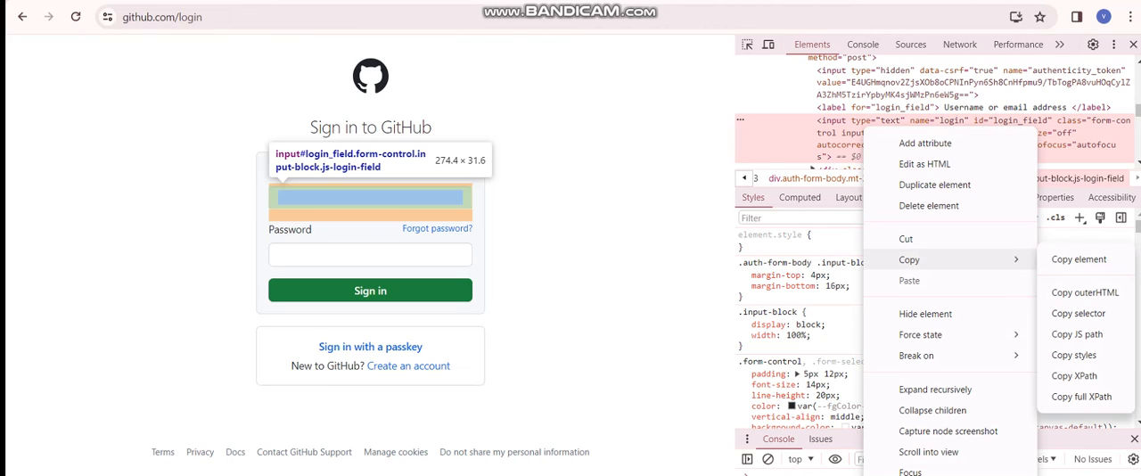
{"action": "left_click", "coordinate": [1074, 375]}
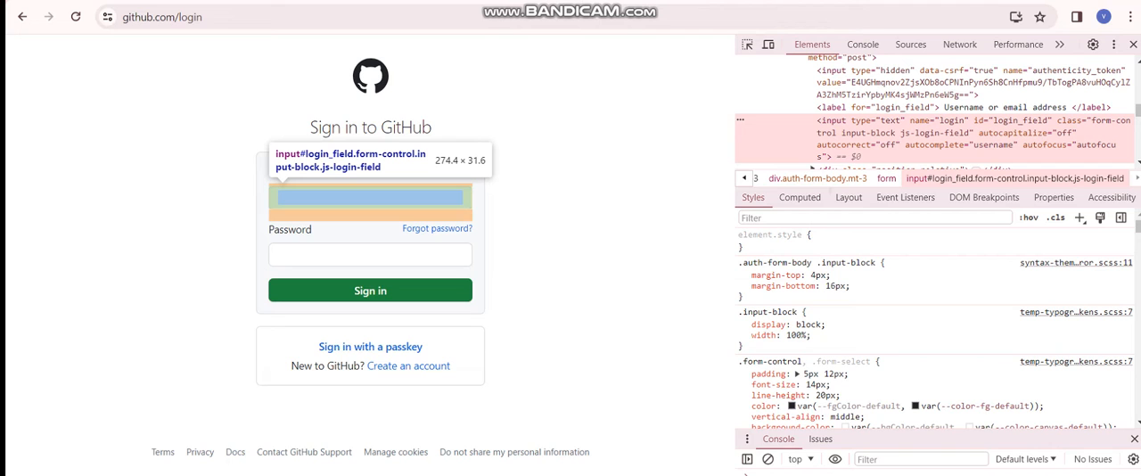
{"action": "right_click", "coordinate": [814, 134]}
{"action": "mouse_move", "coordinate": [863, 287]}
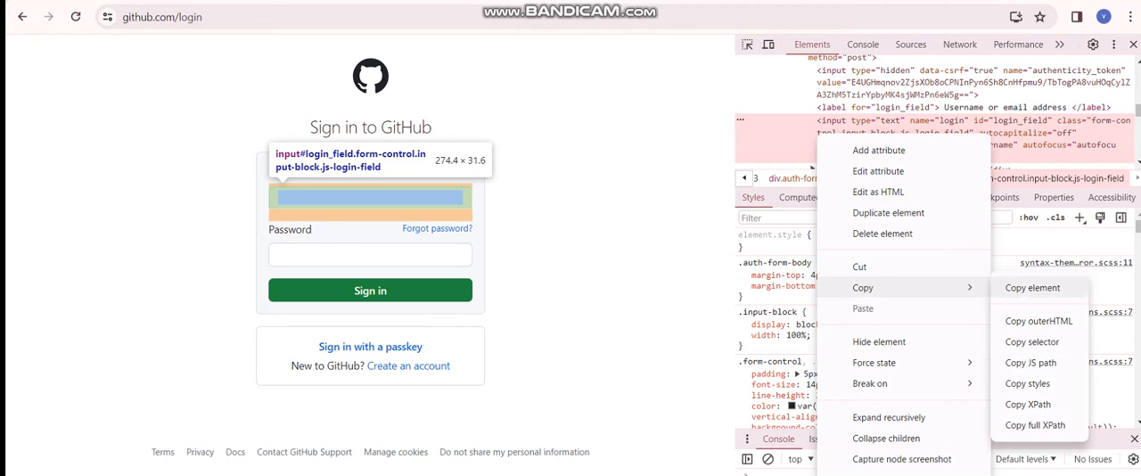
{"action": "left_click", "coordinate": [1027, 404]}
{"action": "key", "text": "alt+Tab"}
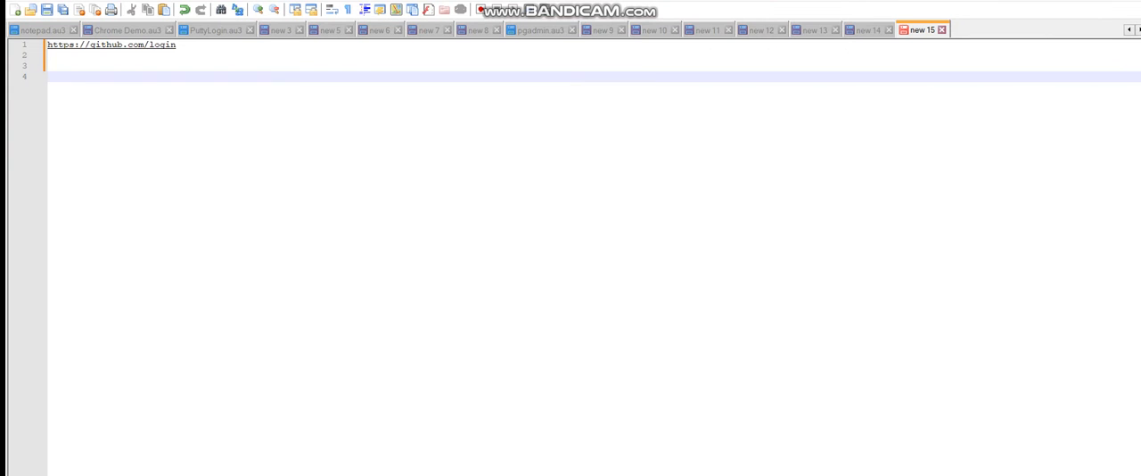
{"action": "right_click", "coordinate": [360, 185]}
{"action": "left_click", "coordinate": [392, 227]}
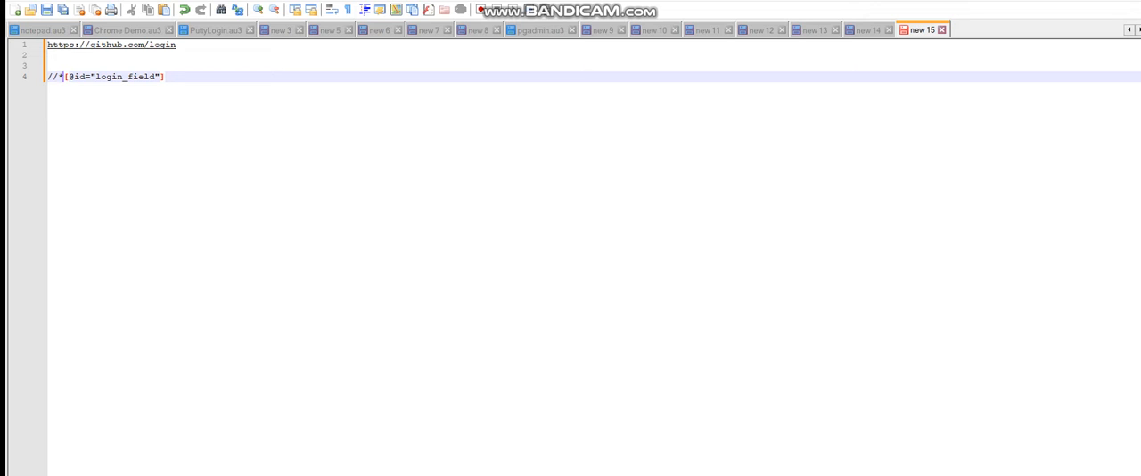
{"action": "type", "text": "^"}
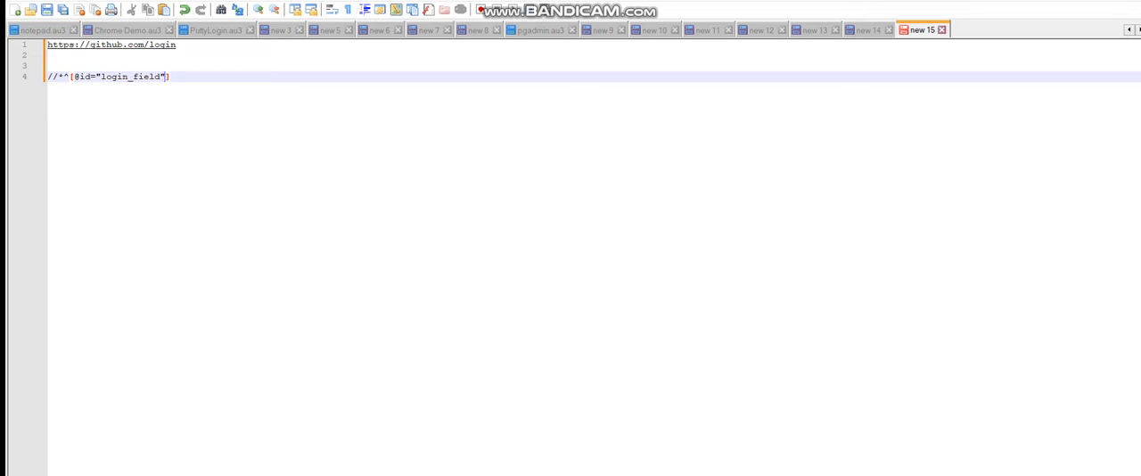
{"action": "type", "text": "^"}
Switch to the browser, inspect the password field of the sign-in form and copy its XPath.
{"action": "key", "text": "alt+Tab"}
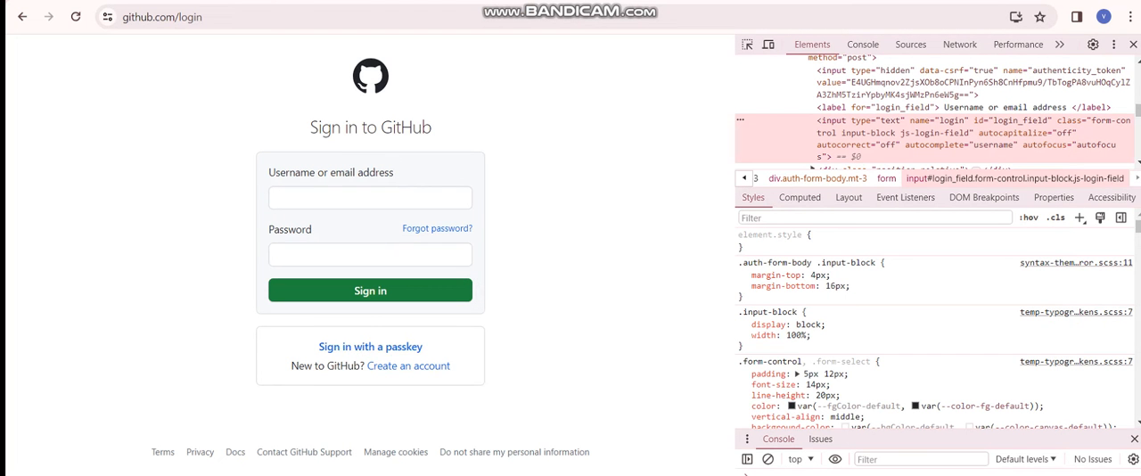
{"action": "left_click", "coordinate": [370, 255]}
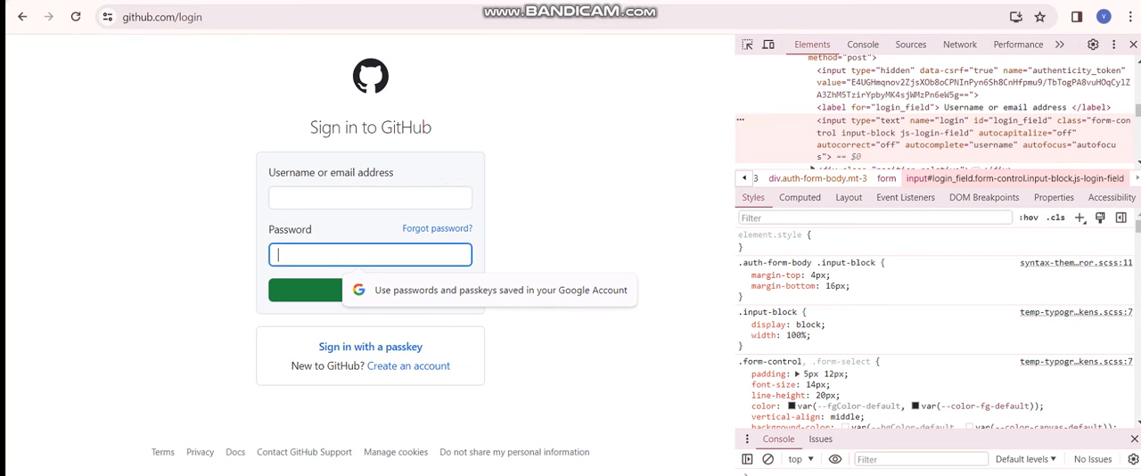
{"action": "left_click", "coordinate": [747, 45]}
{"action": "left_click", "coordinate": [387, 255]}
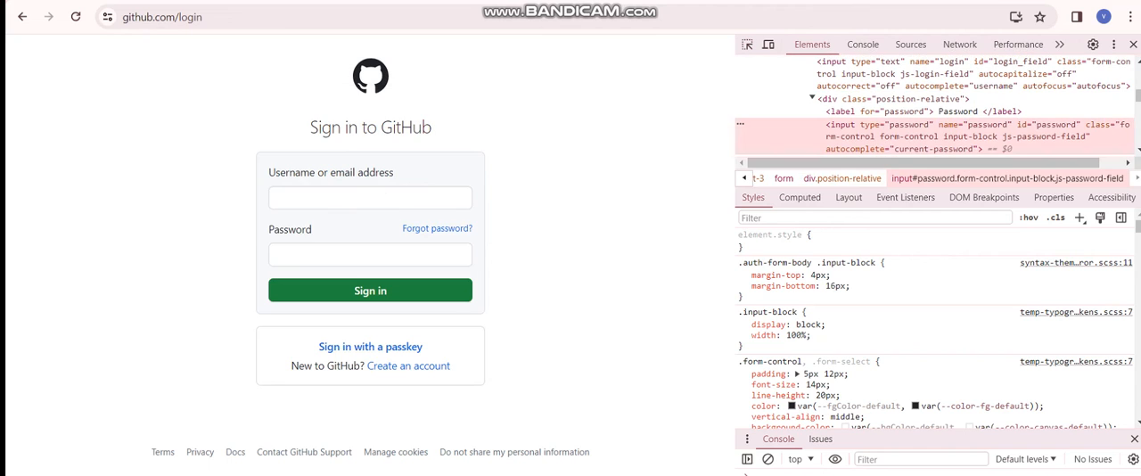
{"action": "right_click", "coordinate": [813, 131]}
{"action": "mouse_move", "coordinate": [857, 262]}
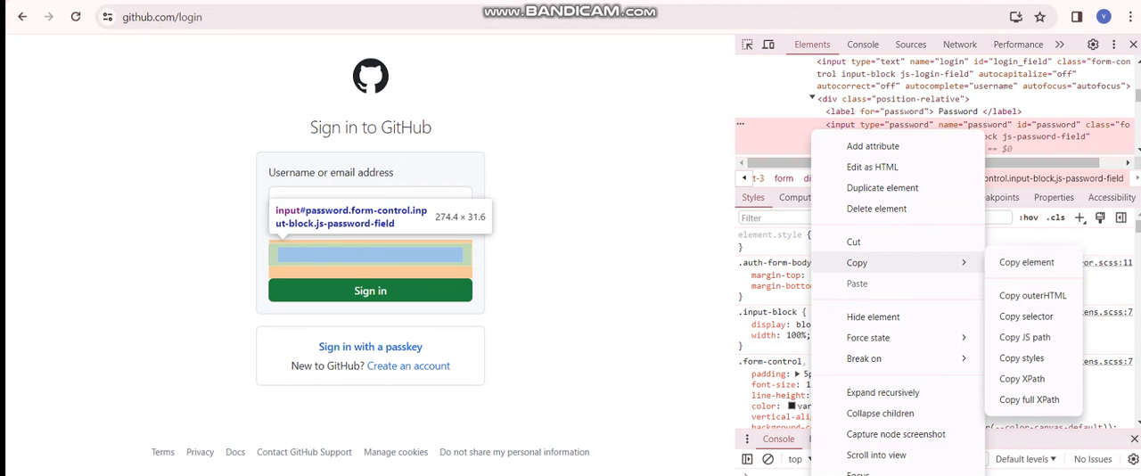
{"action": "left_click", "coordinate": [1021, 378]}
{"action": "key", "text": "alt+Tab"}
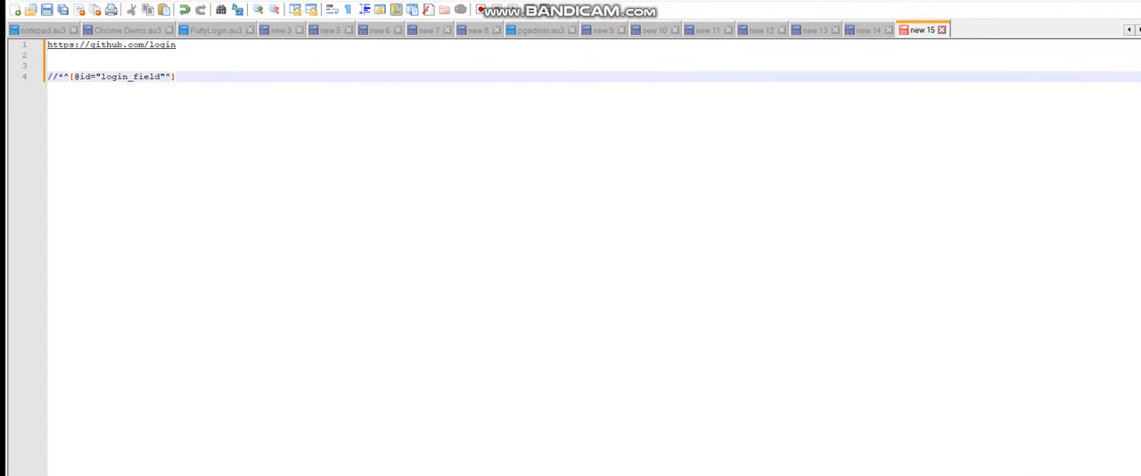
{"action": "key", "text": "Return"}
{"action": "right_click", "coordinate": [313, 262]}
{"action": "left_click", "coordinate": [339, 304]}
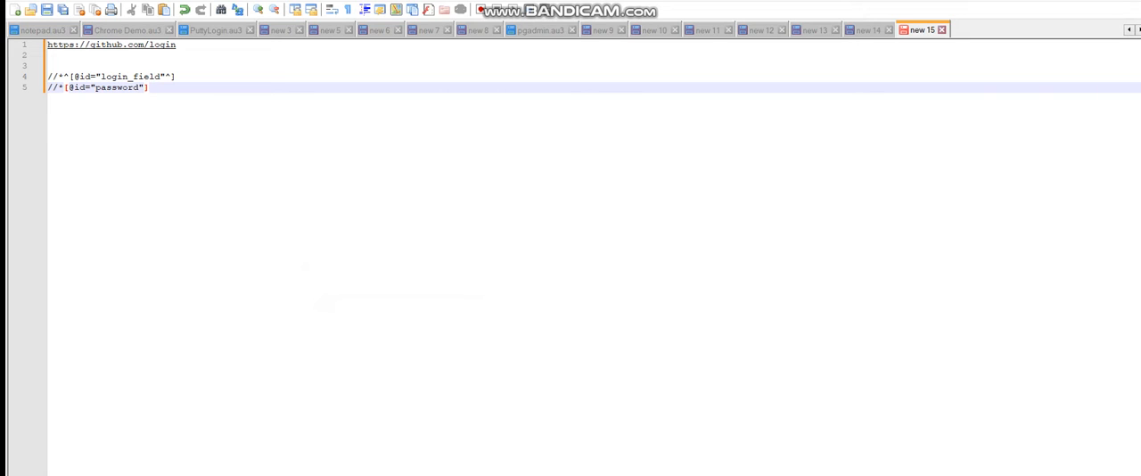
{"action": "type", "text": "^"}
{"action": "type", "text": "^"}
{"action": "key", "text": "Return"}
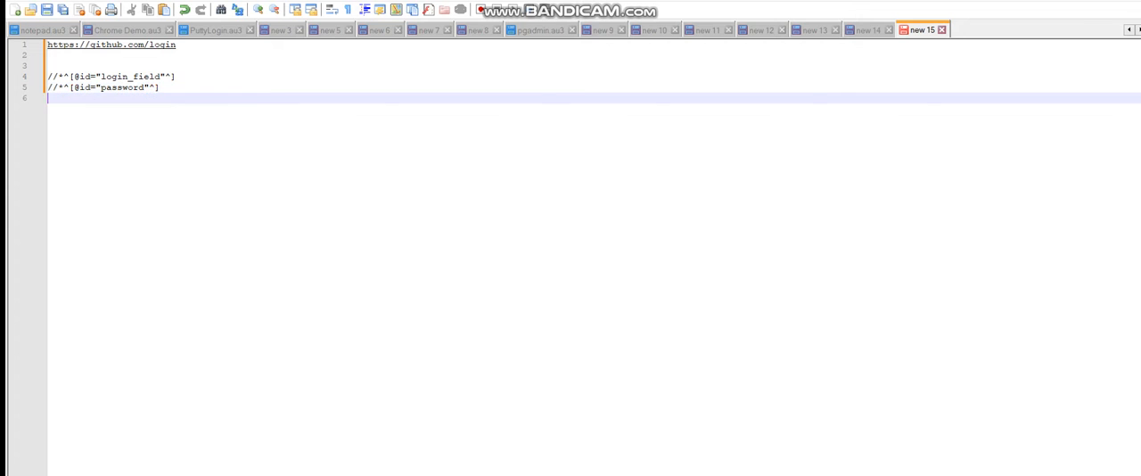
Switch to the browser, inspect the Sign in button and copy the XPath of its input element.
{"action": "mouse_move", "coordinate": [582, 474]}
{"action": "left_click", "coordinate": [655, 470]}
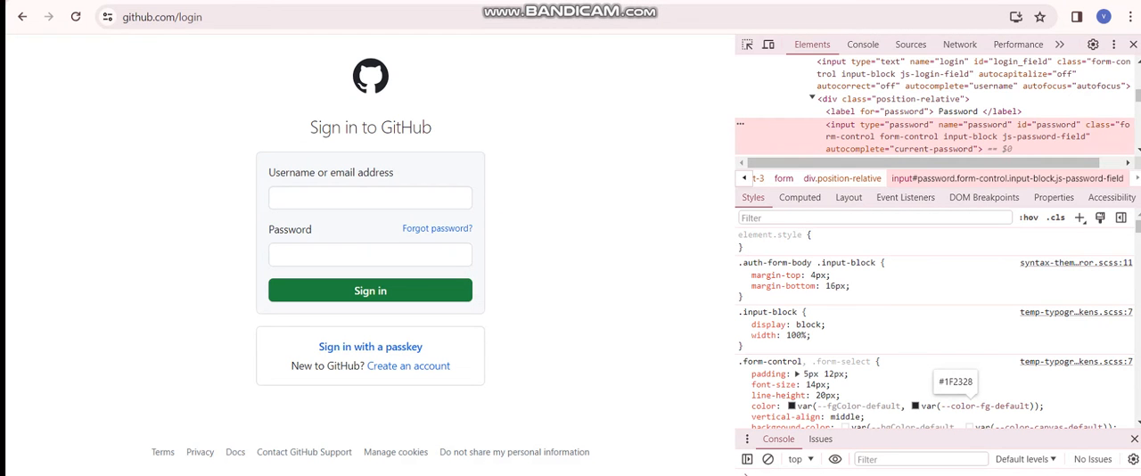
{"action": "left_click", "coordinate": [747, 44]}
{"action": "left_click", "coordinate": [370, 291]}
{"action": "right_click", "coordinate": [876, 93]}
{"action": "mouse_move", "coordinate": [923, 242]}
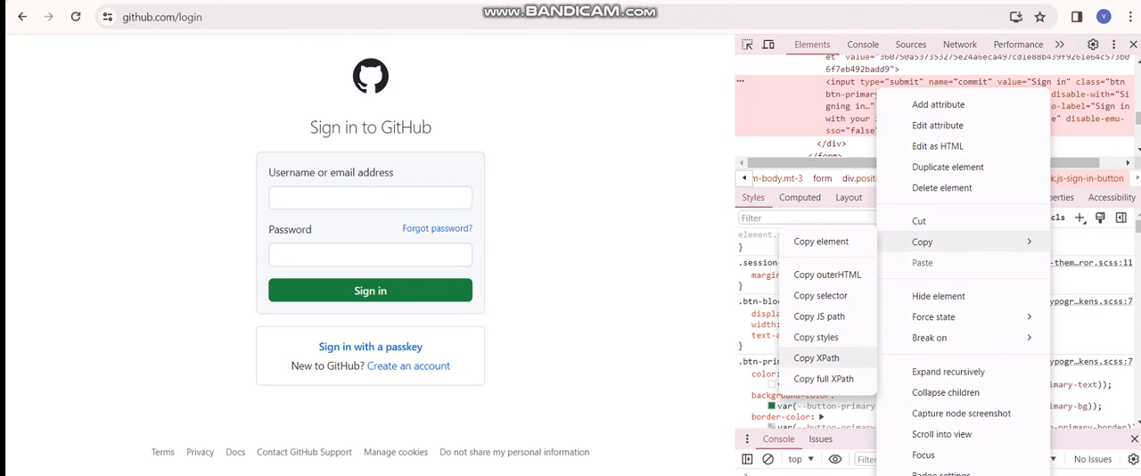
{"action": "left_click", "coordinate": [825, 356]}
{"action": "key", "text": "alt+Tab"}
{"action": "right_click", "coordinate": [339, 284]}
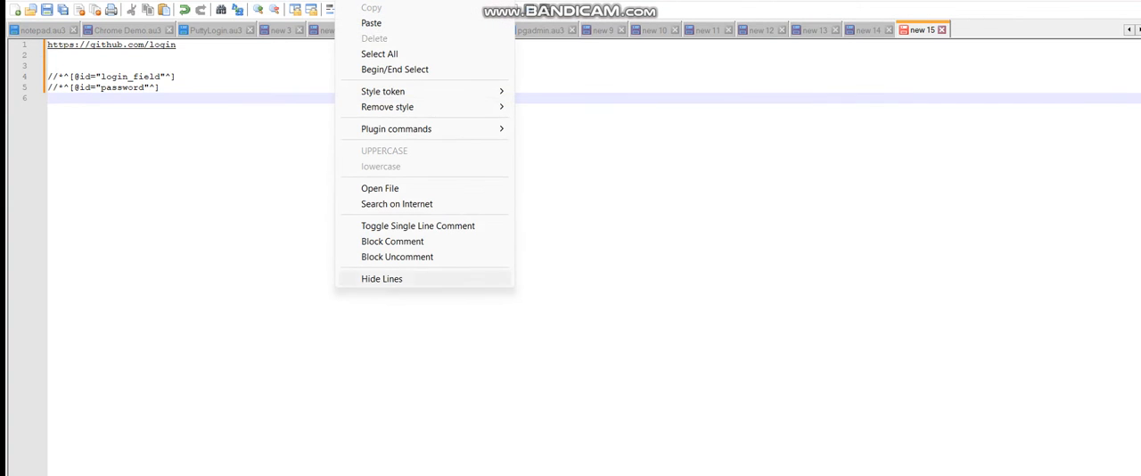
{"action": "left_click", "coordinate": [362, 21]}
{"action": "left_click", "coordinate": [69, 99]}
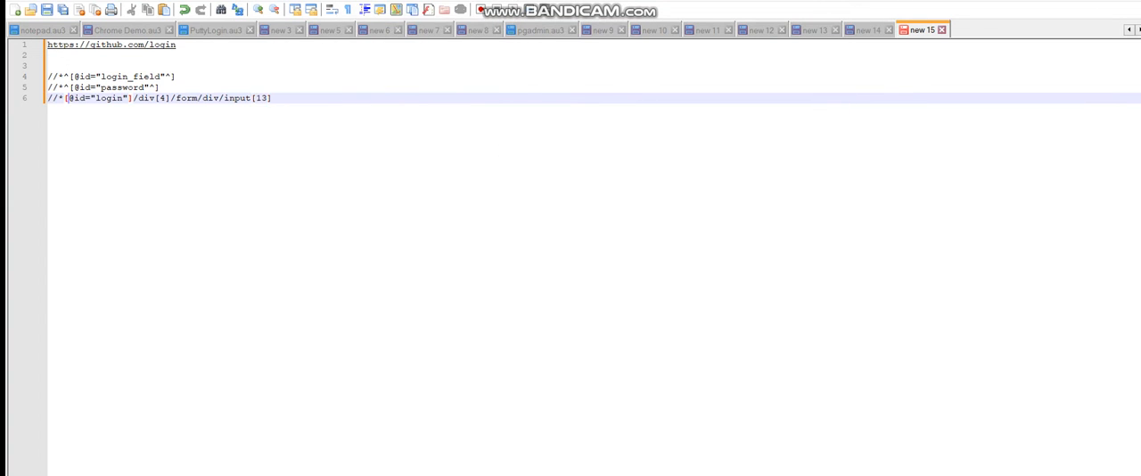
{"action": "type", "text": "^"}
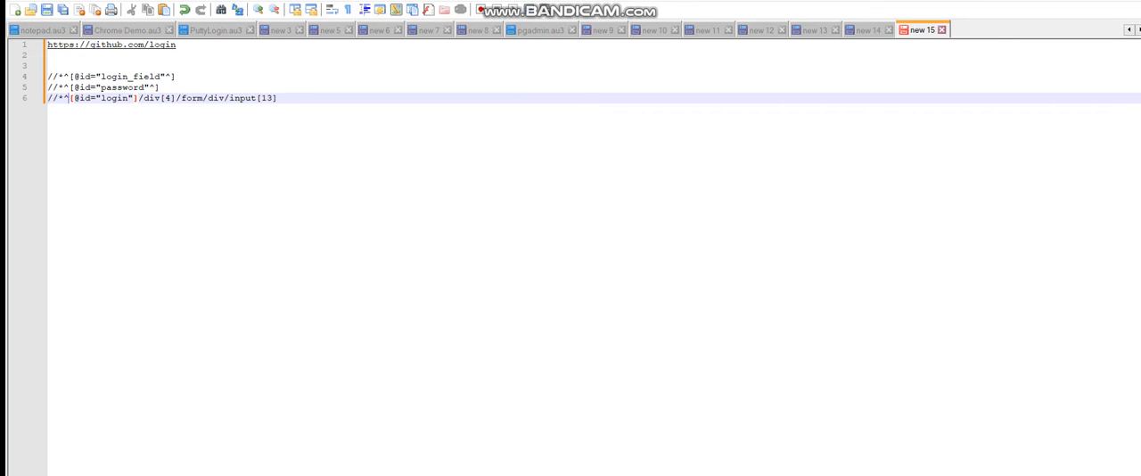
{"action": "left_click", "coordinate": [135, 99]}
{"action": "type", "text": "^"}
Escape the remaining brackets on line 6 so it ends in /div^[4^]/form/div/input^[13^], and start a new line.
{"action": "left_click", "coordinate": [164, 99]}
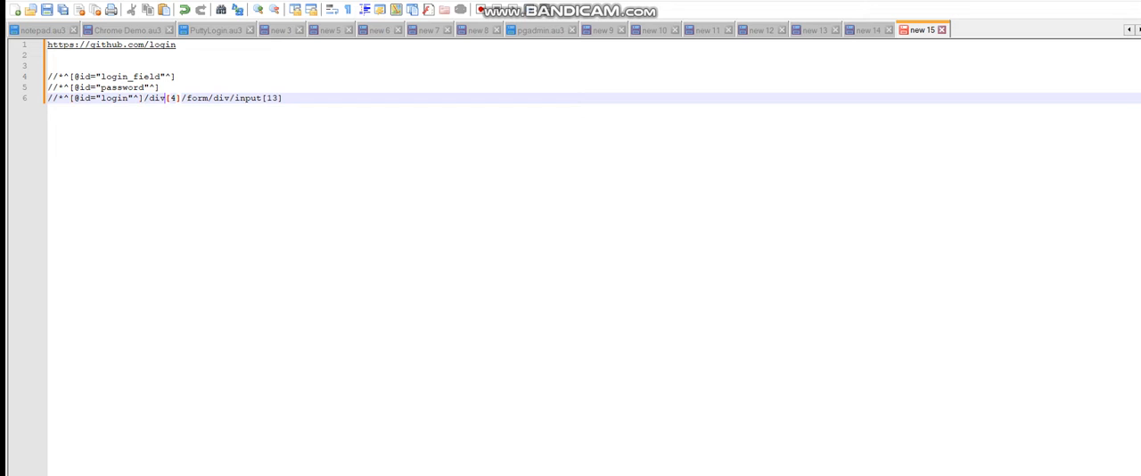
{"action": "type", "text": "^[4^"}
{"action": "left_click", "coordinate": [272, 98]}
{"action": "type", "text": "^[4^"}
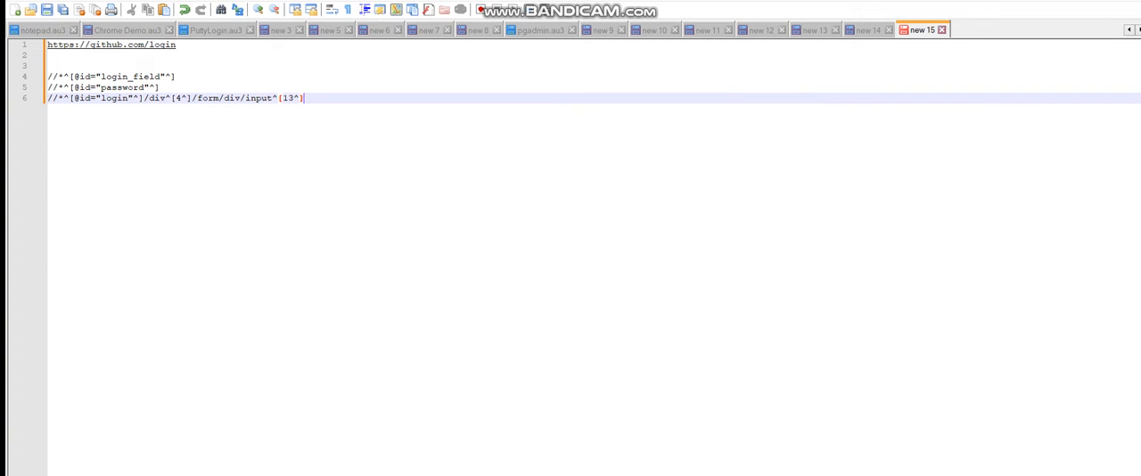
{"action": "key", "text": "End"}
{"action": "key", "text": "Return"}
Switch to the GitHub sign-in page in the browser and place the cursor in its password field.
{"action": "mouse_move", "coordinate": [582, 475]}
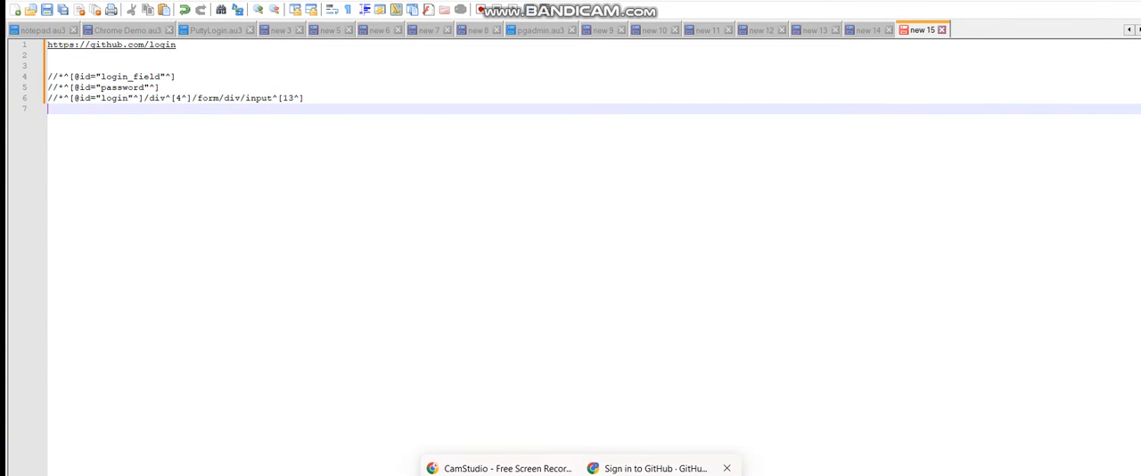
{"action": "left_click", "coordinate": [655, 469]}
{"action": "left_click", "coordinate": [359, 198]}
{"action": "left_click", "coordinate": [359, 255]}
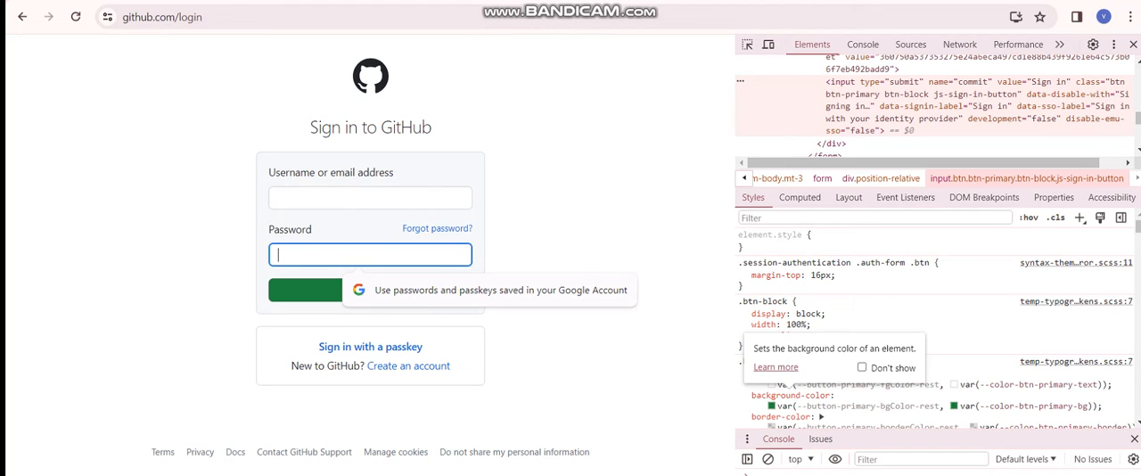
{"action": "left_click", "coordinate": [360, 198]}
{"action": "left_click", "coordinate": [359, 198]}
{"action": "key", "text": "alt+Tab"}
{"action": "left_click", "coordinate": [360, 198]}
{"action": "left_click", "coordinate": [570, 198]}
{"action": "left_click", "coordinate": [360, 198]}
{"action": "left_click", "coordinate": [570, 198]}
Close the developer tools and fill the username field with the first suggested e-mail address.
{"action": "left_click", "coordinate": [359, 198]}
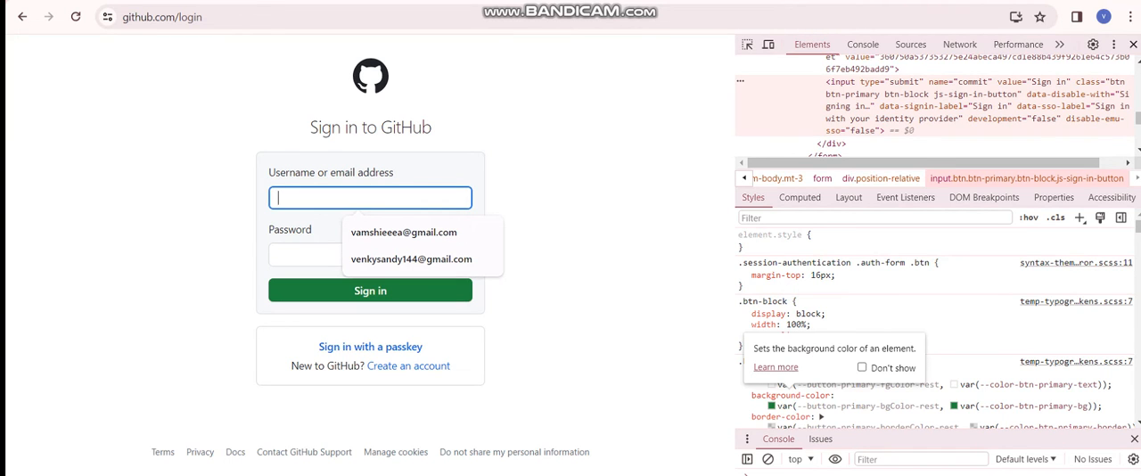
{"action": "key", "text": "F12"}
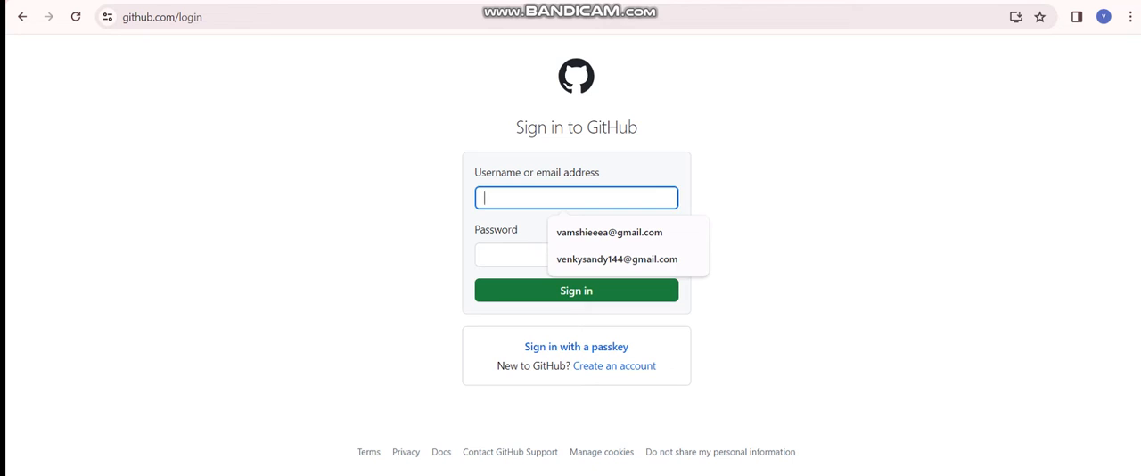
{"action": "key", "text": "Down"}
{"action": "key", "text": "Return"}
{"action": "left_click", "coordinate": [803, 250]}
Enter the account password in the password field and submit the GitHub sign-in form.
{"action": "left_click", "coordinate": [504, 255]}
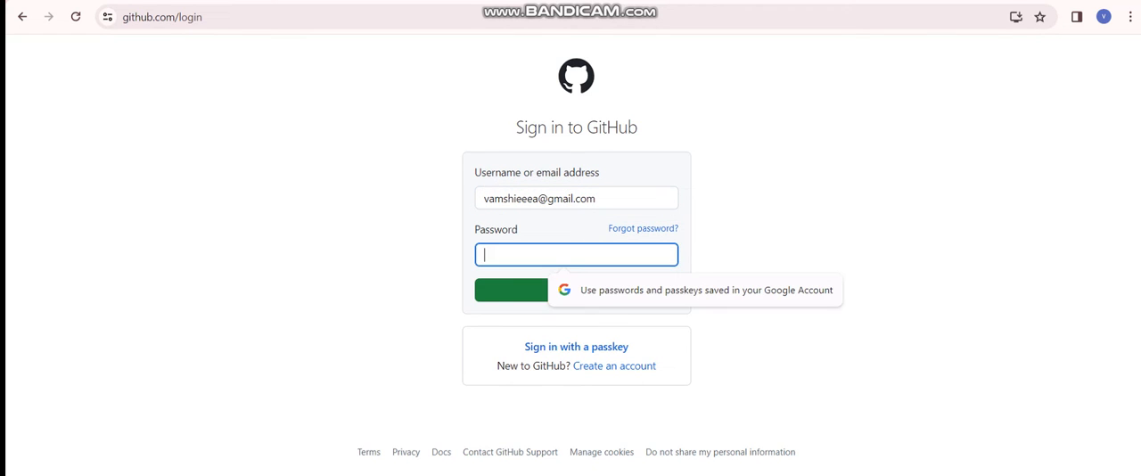
{"action": "right_click", "coordinate": [504, 256]}
{"action": "left_click", "coordinate": [546, 455]}
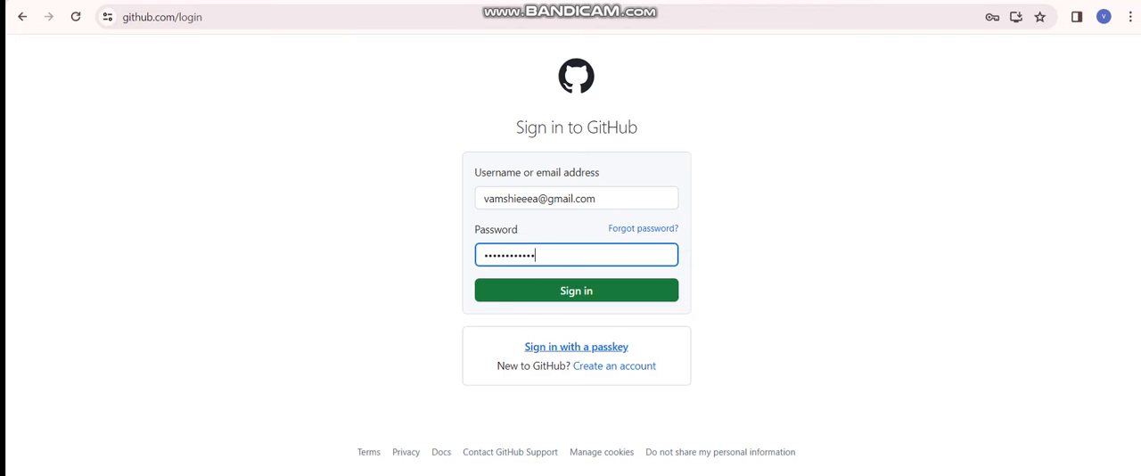
{"action": "left_click", "coordinate": [576, 291]}
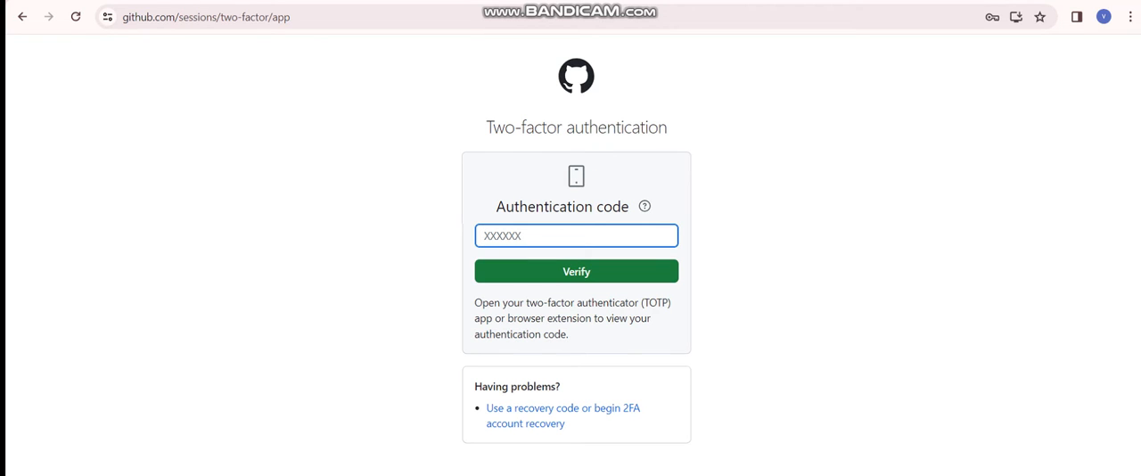
Inspect the Authentication code input field on the two-factor authentication page in the developer tools.
{"action": "left_click_drag", "start_coordinate": [497, 207], "coordinate": [630, 208]}
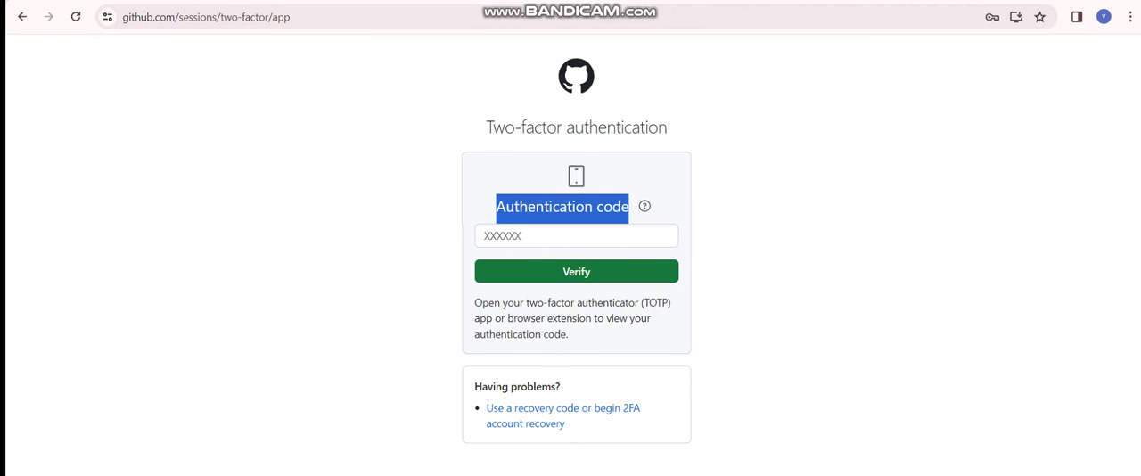
{"action": "left_click", "coordinate": [576, 236]}
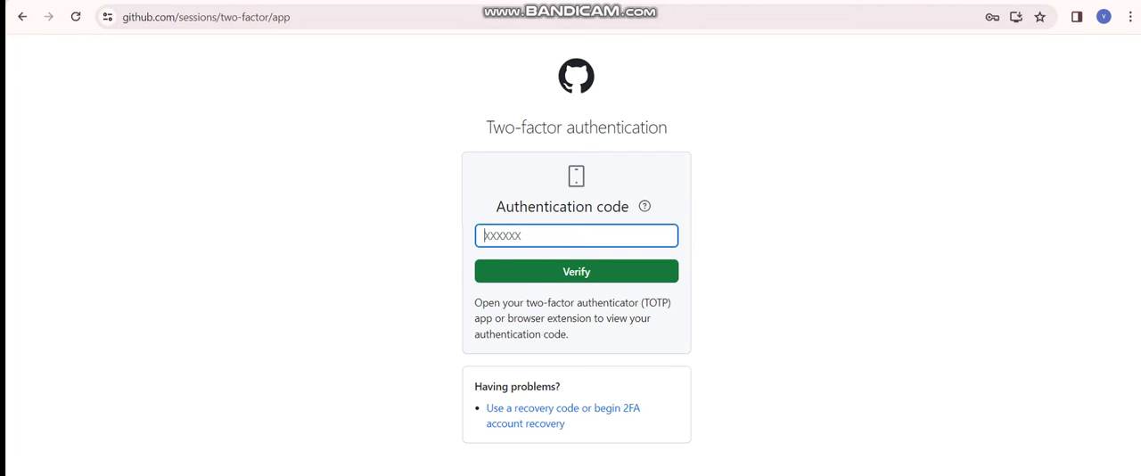
{"action": "right_click", "coordinate": [647, 233]}
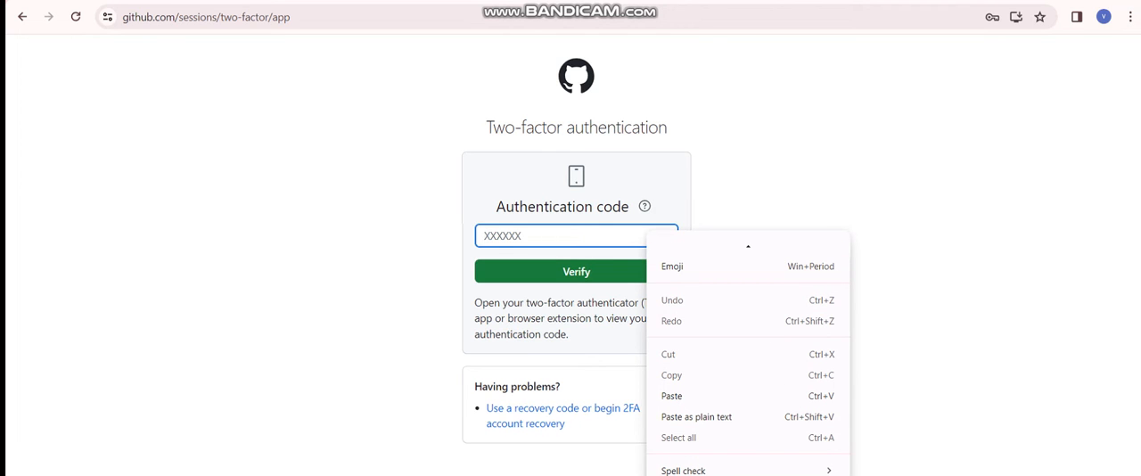
{"action": "scroll", "coordinate": [748, 375], "scroll_direction": "down", "scroll_amount": 1}
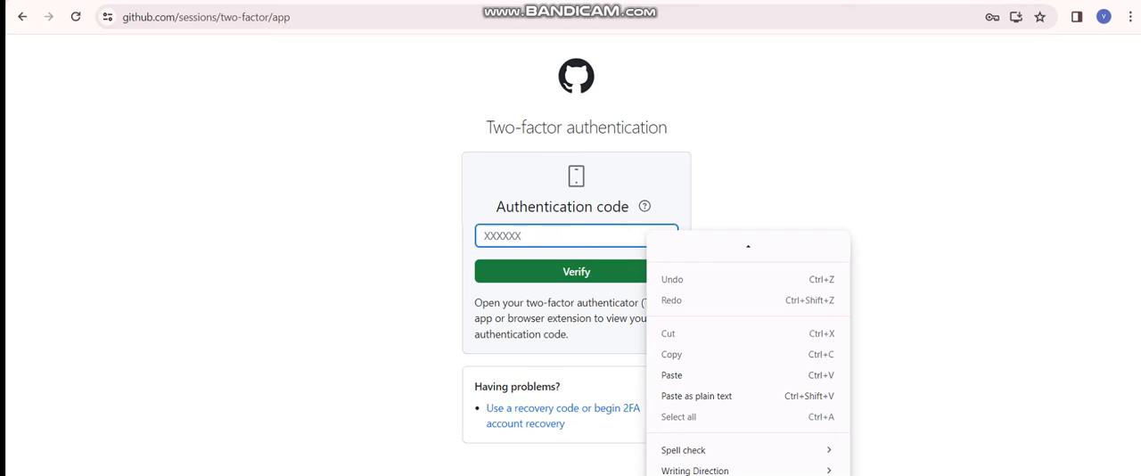
{"action": "left_click", "coordinate": [679, 475]}
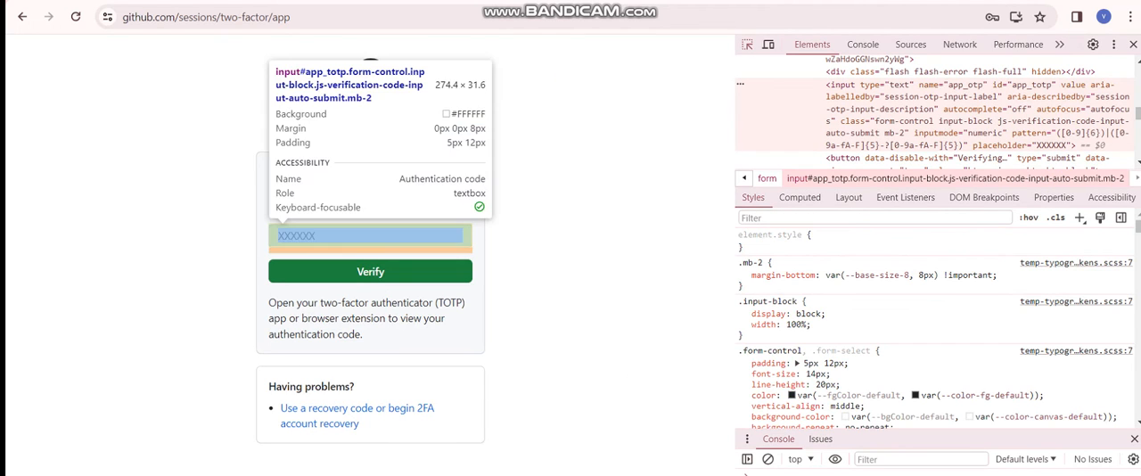
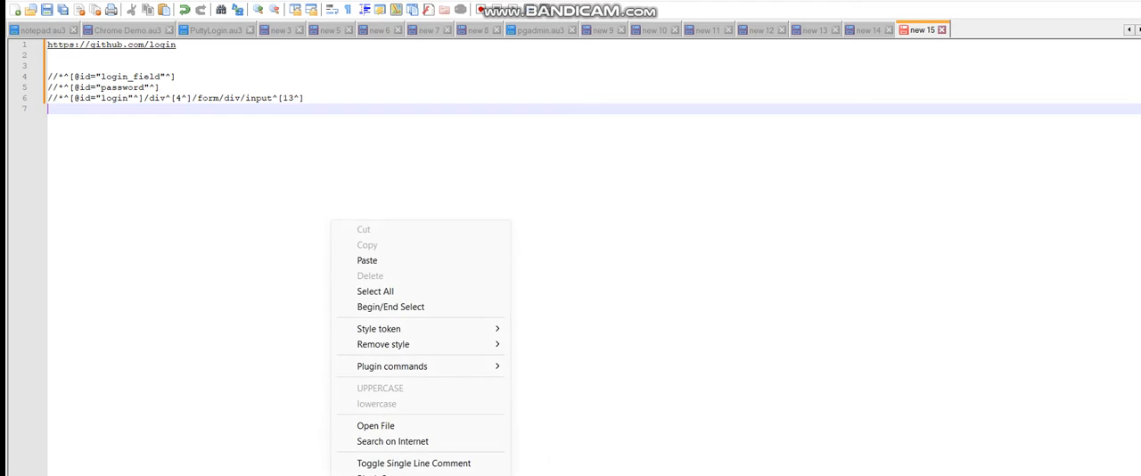
{"action": "left_click", "coordinate": [356, 260]}
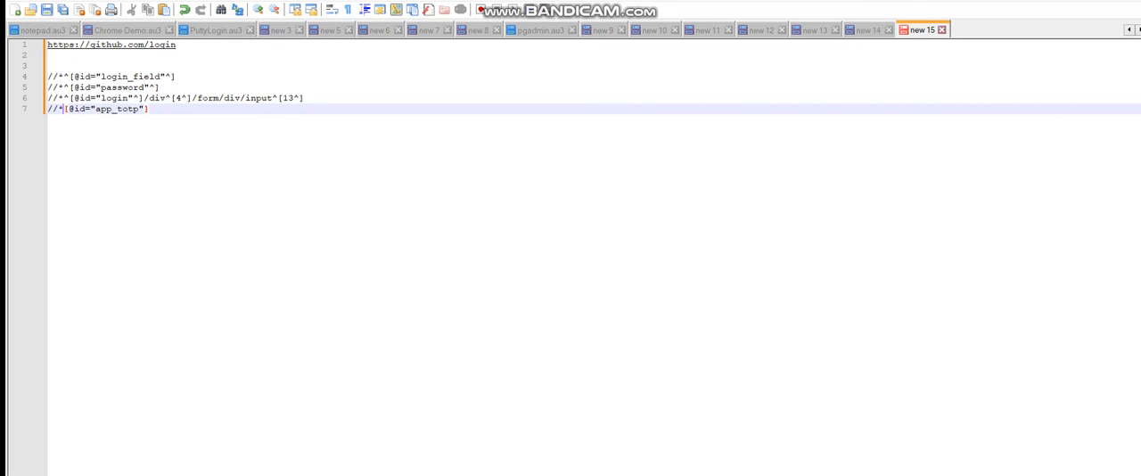
{"action": "type", "text": "^"}
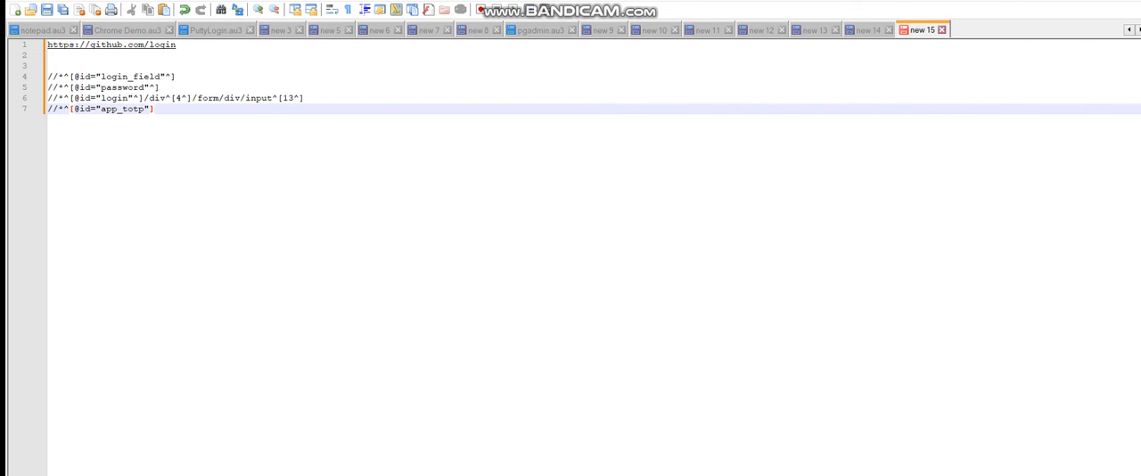
{"action": "type", "text": "^"}
Switch to the GitHub two-factor authentication page in the browser and place the cursor in the Authentication code field.
{"action": "left_click", "coordinate": [624, 475]}
{"action": "left_click", "coordinate": [370, 236]}
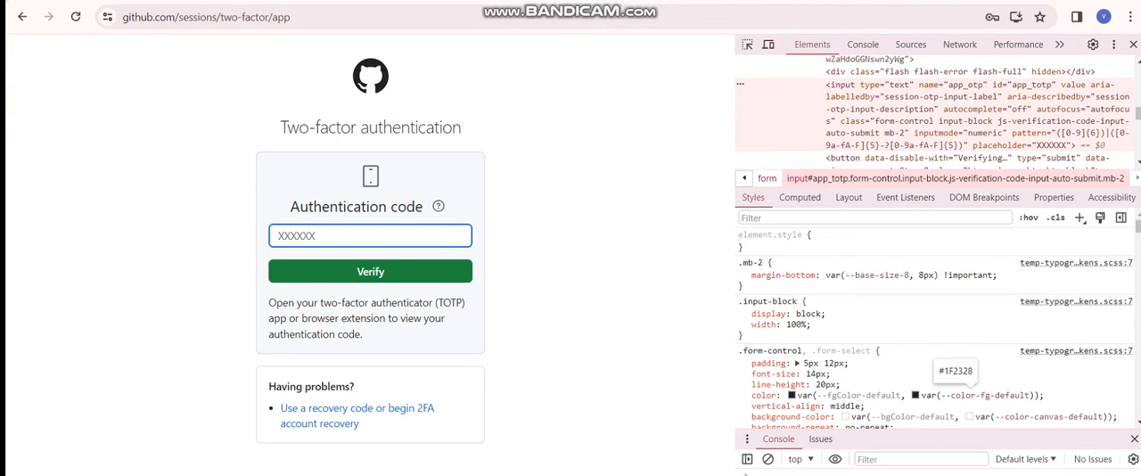
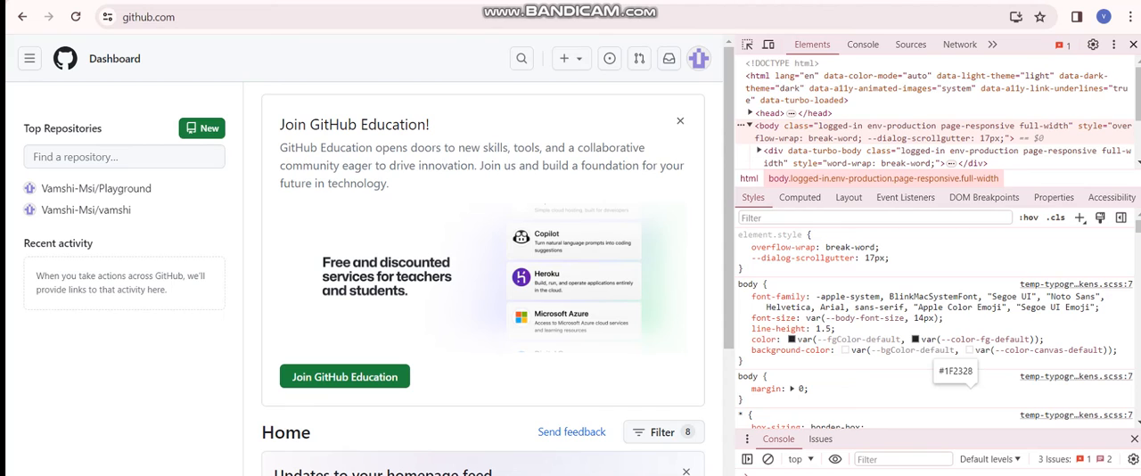
Enter the six-digit authentication code to sign in to GitHub and close the developer tools.
{"action": "key", "text": "F12"}
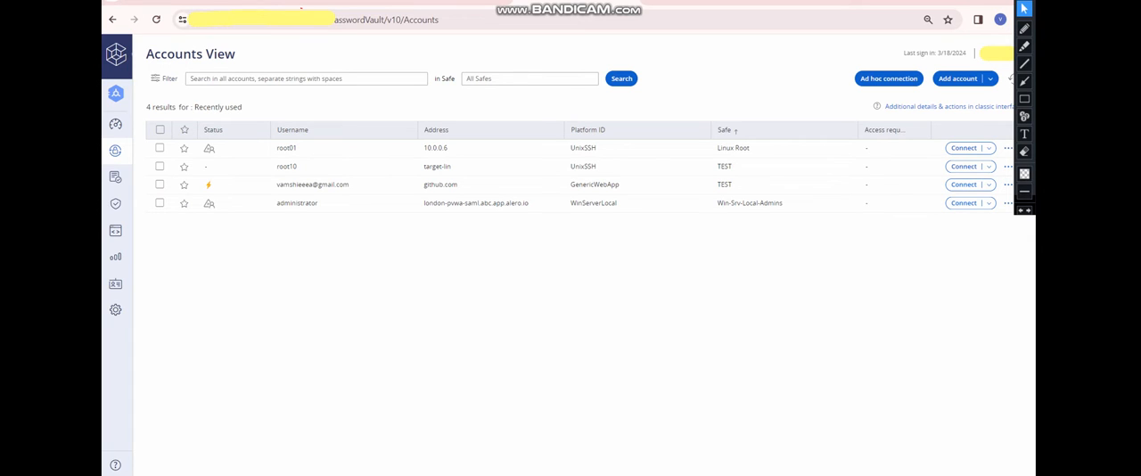
Open the CyberArk PVWA configuration options and expand the Connection Components node.
{"action": "left_click", "coordinate": [115, 309]}
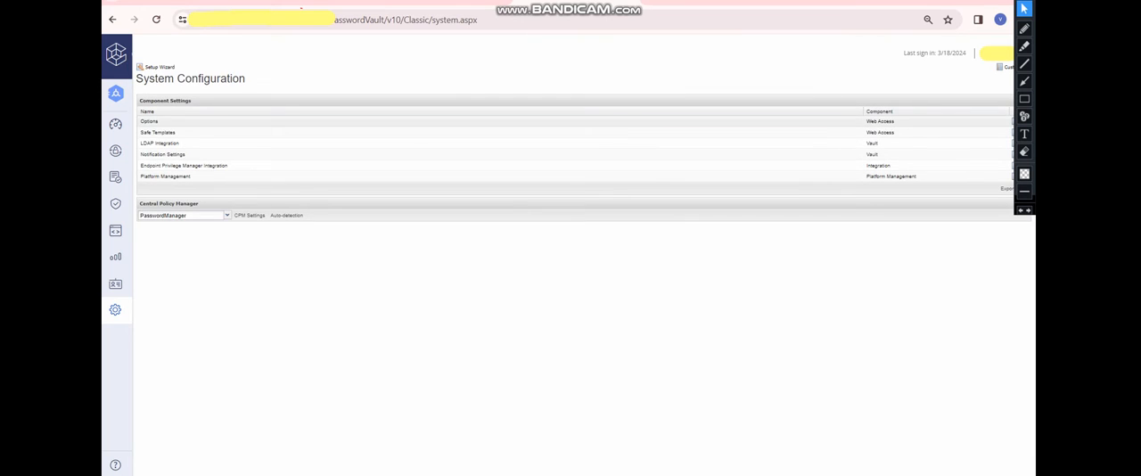
{"action": "left_click", "coordinate": [149, 122]}
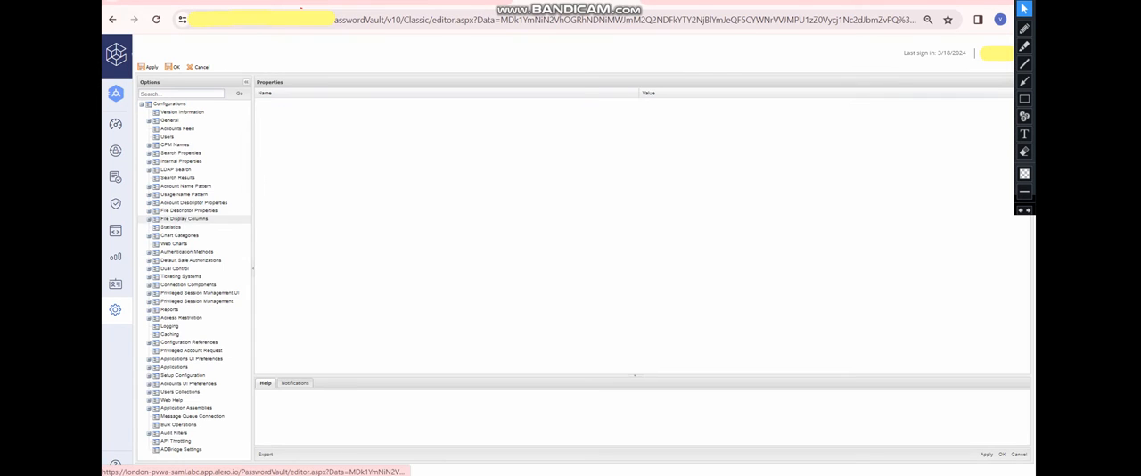
{"action": "left_click", "coordinate": [149, 285]}
Duplicate the PSM-WebAppSample connection component by copying it and pasting the copy under Connection Components.
{"action": "left_click_drag", "start_coordinate": [246, 234], "coordinate": [246, 304]}
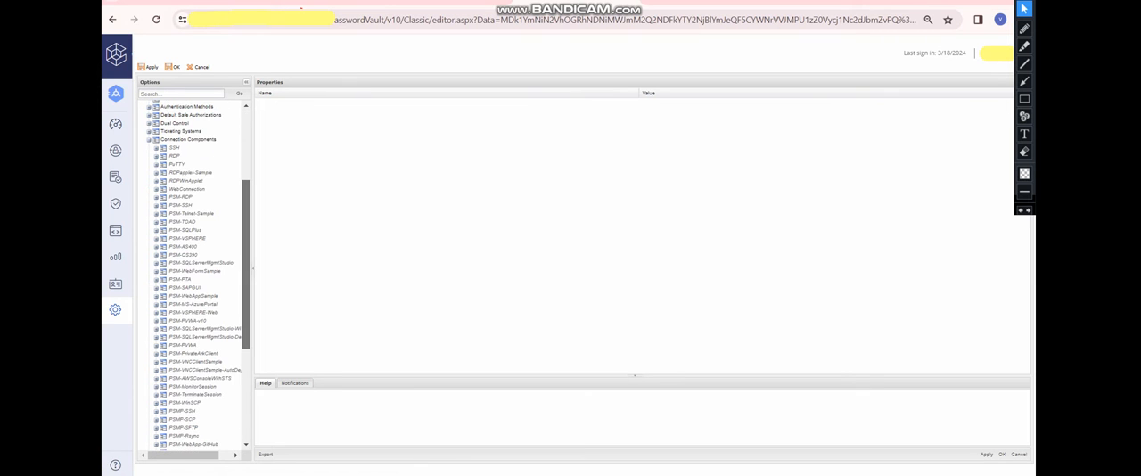
{"action": "scroll", "coordinate": [193, 267], "scroll_direction": "down", "scroll_amount": 1}
{"action": "left_click", "coordinate": [193, 268]}
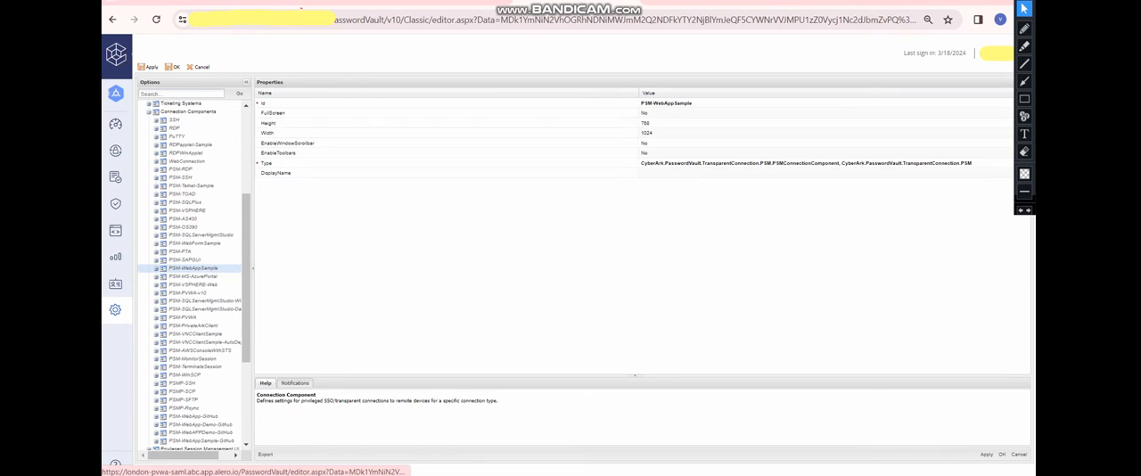
{"action": "right_click", "coordinate": [205, 268]}
{"action": "left_click", "coordinate": [226, 308]}
{"action": "left_click_drag", "start_coordinate": [246, 261], "coordinate": [246, 218]}
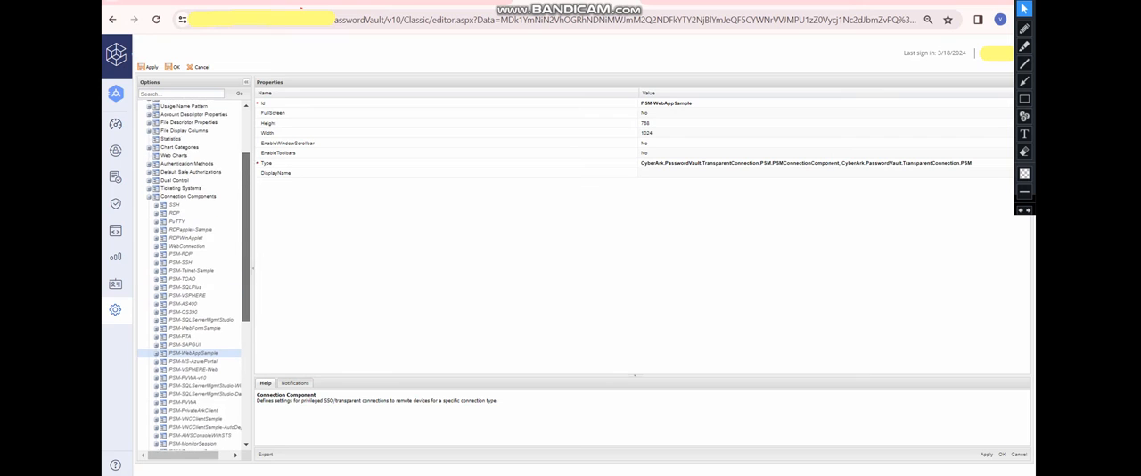
{"action": "left_click", "coordinate": [183, 197]}
{"action": "right_click", "coordinate": [183, 197]}
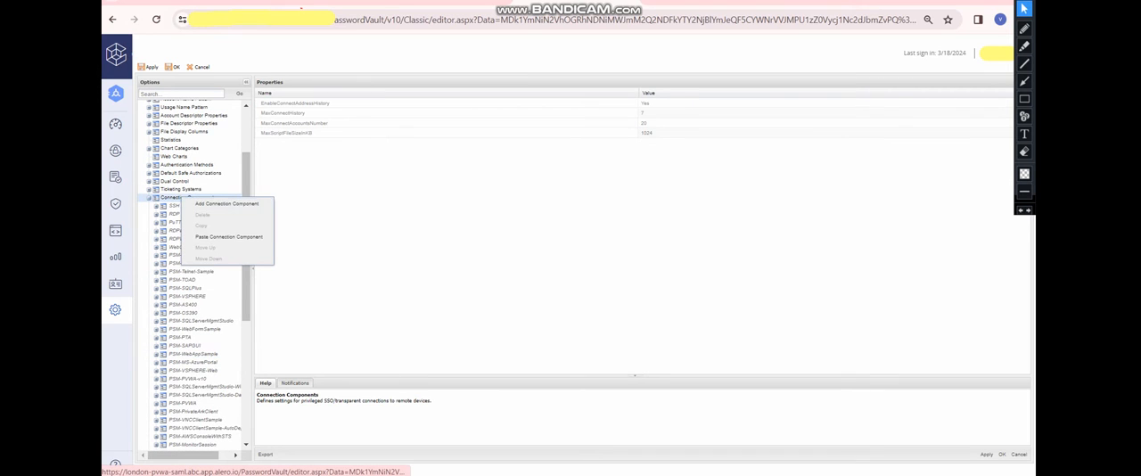
{"action": "left_click", "coordinate": [229, 236]}
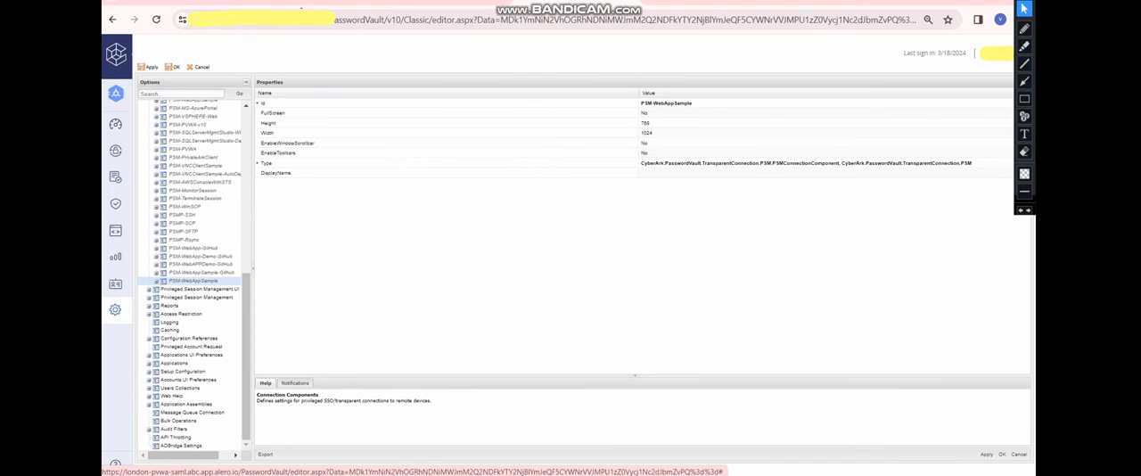
Change the Id of the duplicated connection component to PSM-WebApp-Github-Demo.
{"action": "left_click", "coordinate": [695, 104]}
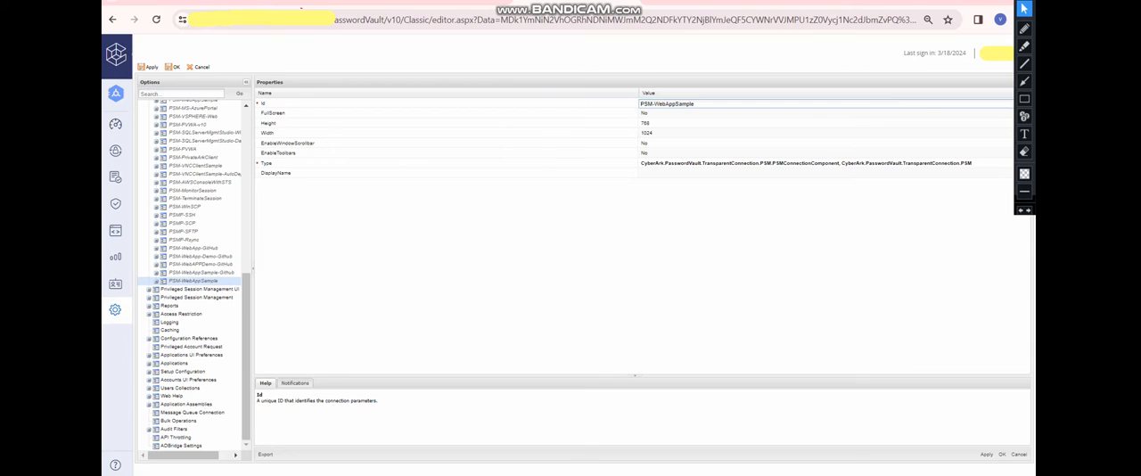
{"action": "left_click_drag", "start_coordinate": [676, 104], "coordinate": [694, 104]}
{"action": "key", "text": "BackSpace"}
{"action": "type", "text": "-Github-Demo"}
{"action": "key", "text": "Return"}
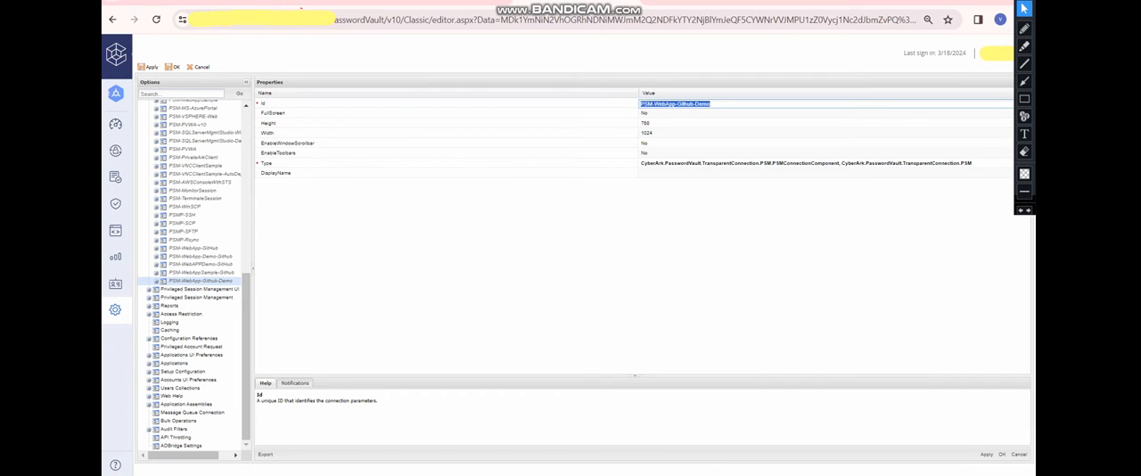
Set the component's DisplayName to PSM-WebApp-Github-Demo and apply the changes.
{"action": "left_click", "coordinate": [677, 173]}
{"action": "key", "text": "ctrl+v"}
{"action": "key", "text": "Return"}
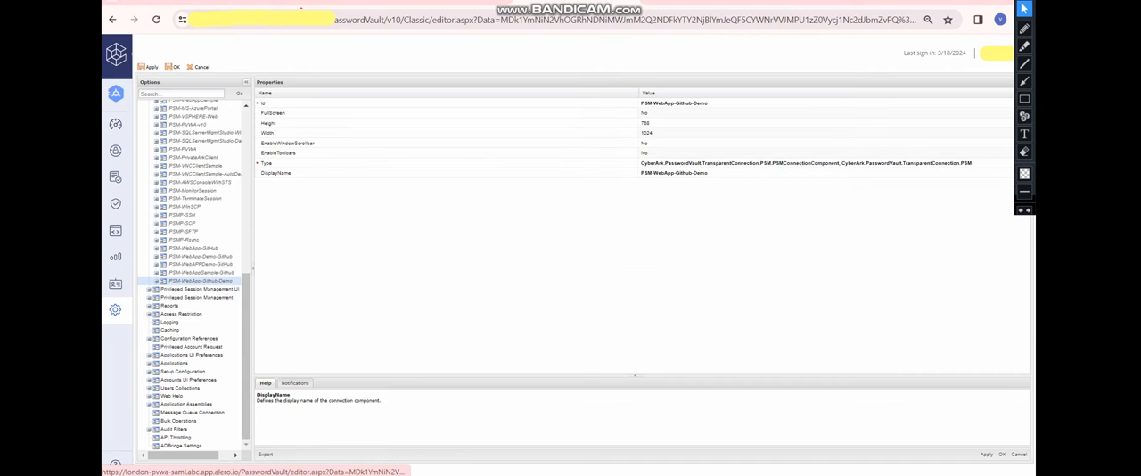
{"action": "left_click", "coordinate": [987, 455]}
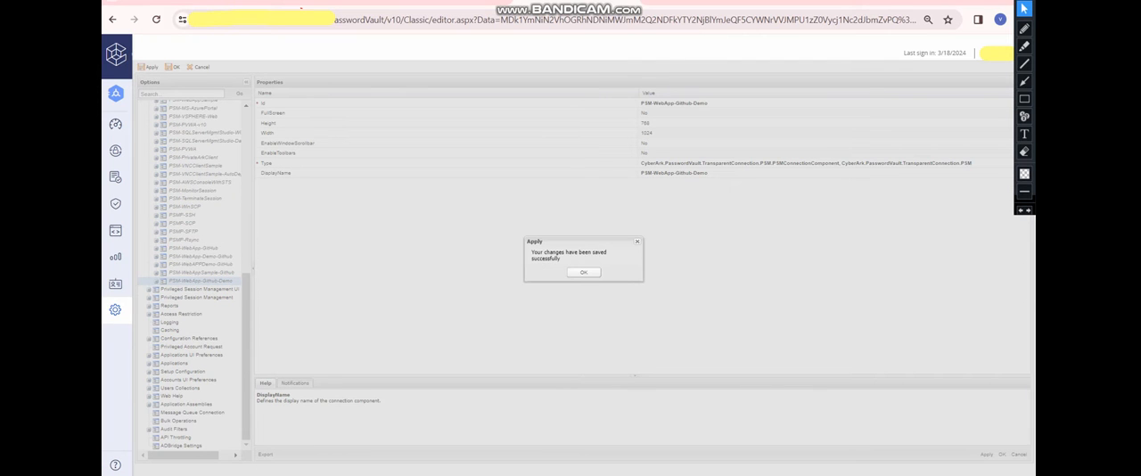
{"action": "left_click", "coordinate": [584, 273]}
Set ClientApp to Edge in the Target Settings of PSM-WebApp-Github-Demo and apply the changes.
{"action": "left_click", "coordinate": [156, 281]}
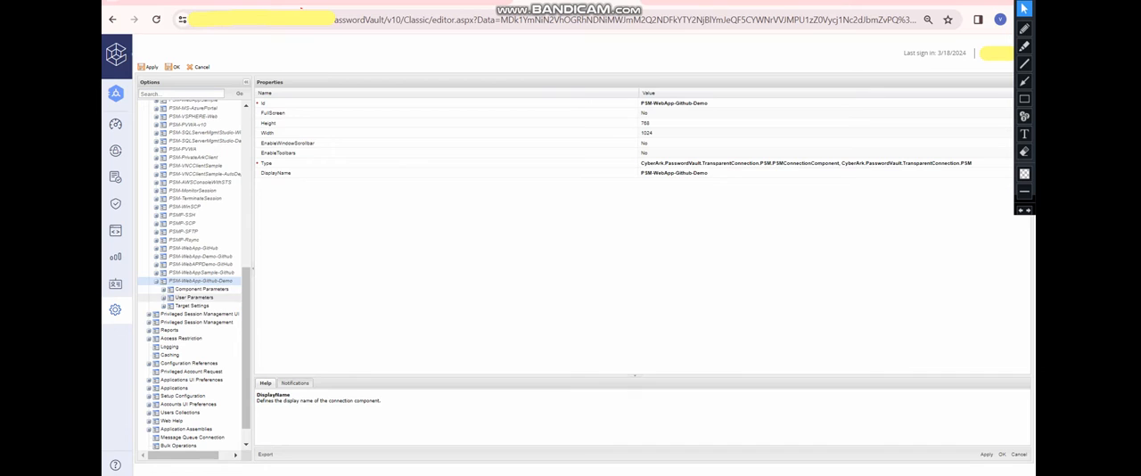
{"action": "left_click", "coordinate": [192, 305]}
{"action": "left_click", "coordinate": [651, 113]}
{"action": "key", "text": "BackSpace"}
{"action": "type", "text": "Edge"}
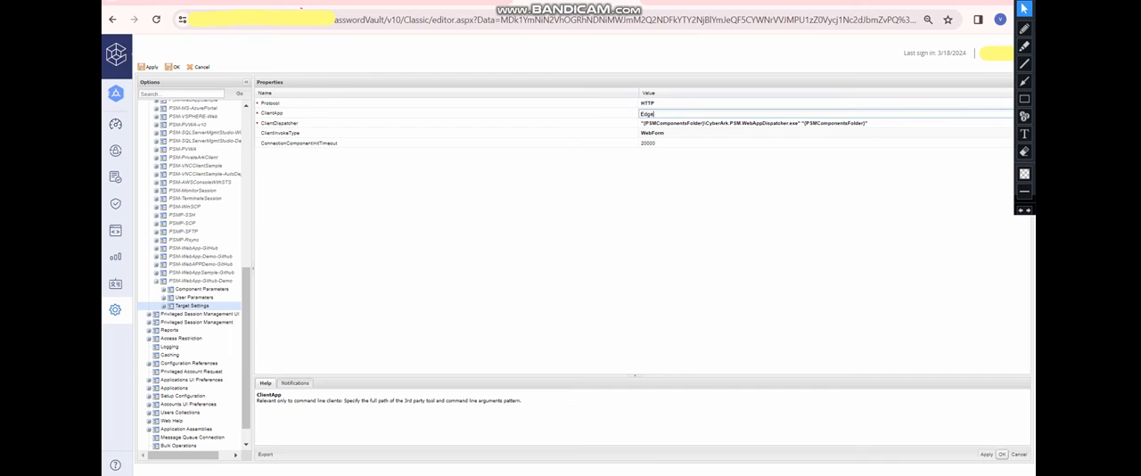
{"action": "left_click", "coordinate": [986, 455]}
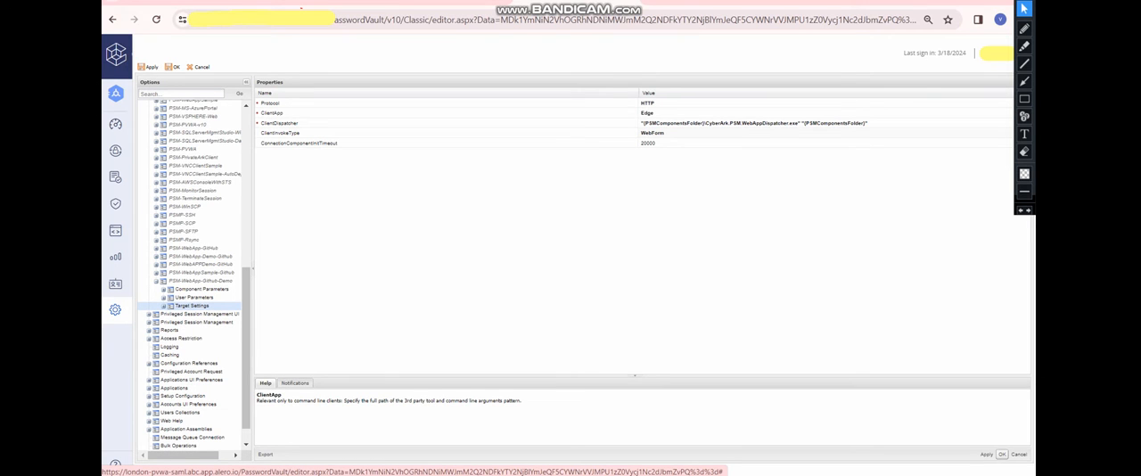
{"action": "left_click", "coordinate": [986, 455]}
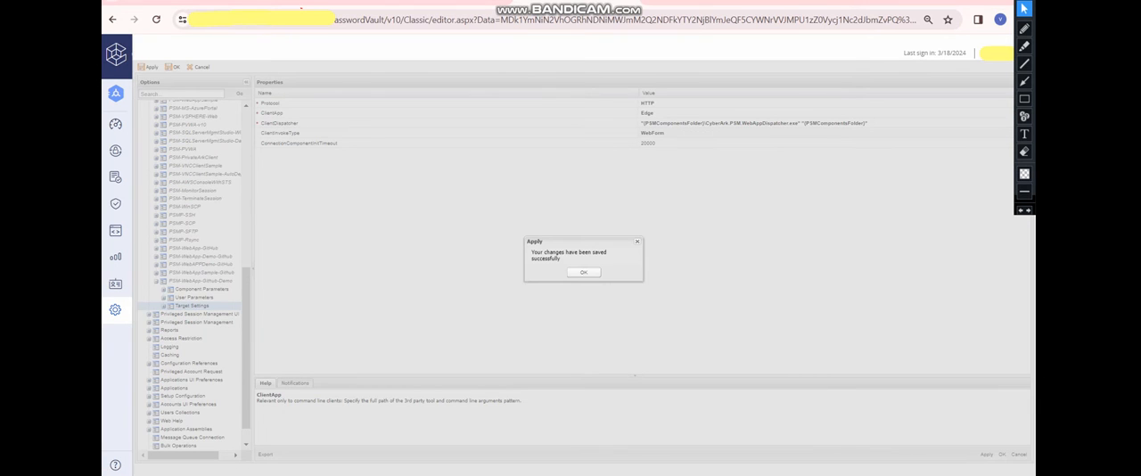
{"action": "left_click", "coordinate": [584, 272]}
Open WebFormFields for editing in the component's Web Form Settings and clear all of its default entries.
{"action": "left_click", "coordinate": [164, 306]}
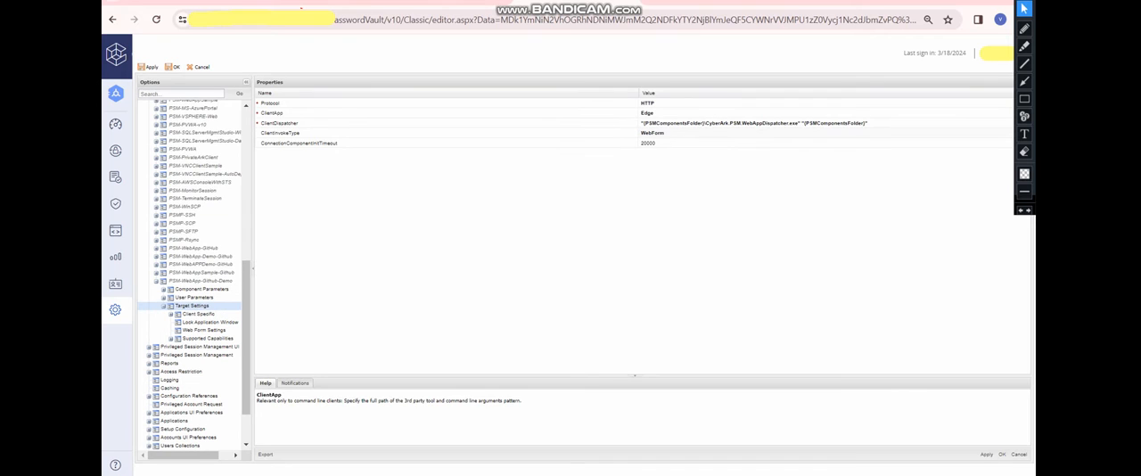
{"action": "left_click", "coordinate": [170, 314]}
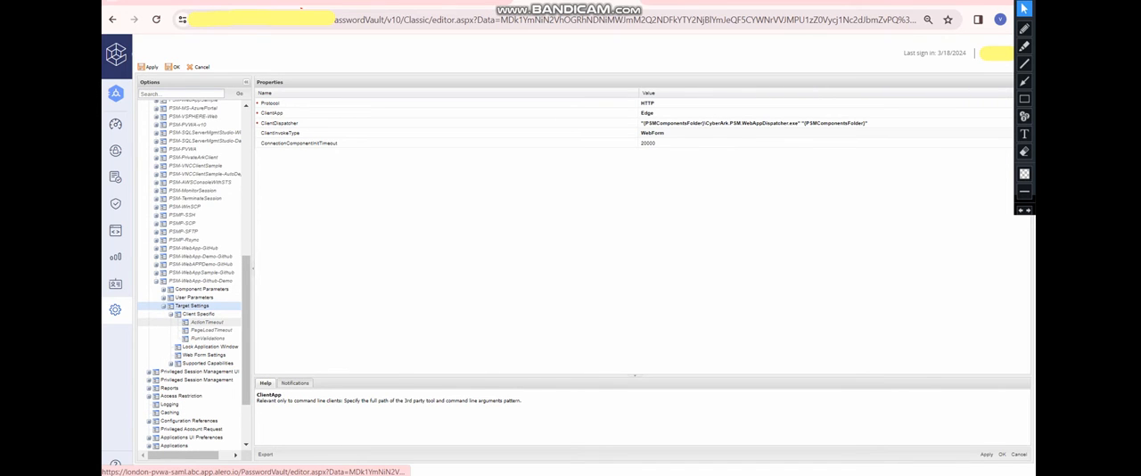
{"action": "left_click", "coordinate": [205, 355]}
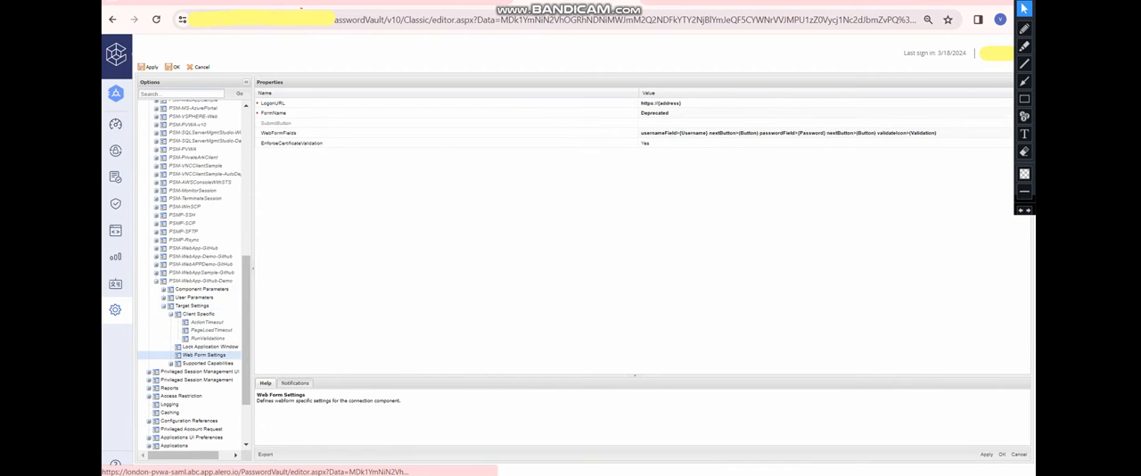
{"action": "left_click", "coordinate": [713, 133]}
{"action": "key", "text": "ctrl+a"}
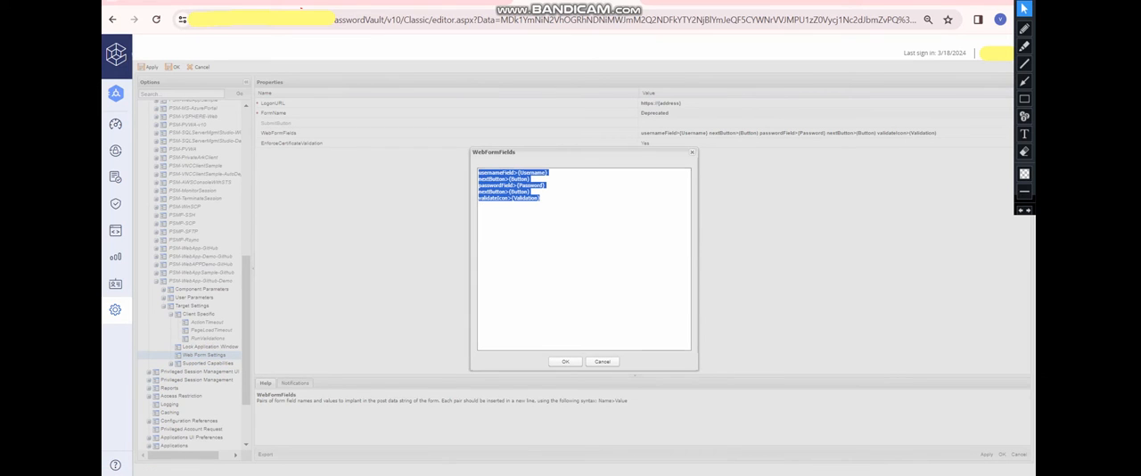
{"action": "key", "text": "BackSpace"}
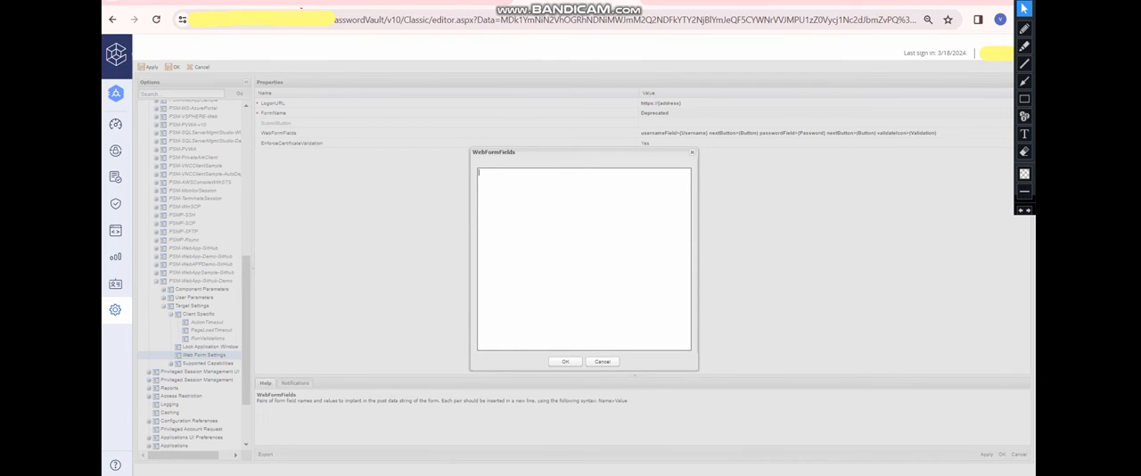
Copy the four caret-escaped XPaths on lines 4 to 7 in Notepad++ and paste them into WebFormFields.
{"action": "left_click", "coordinate": [599, 474]}
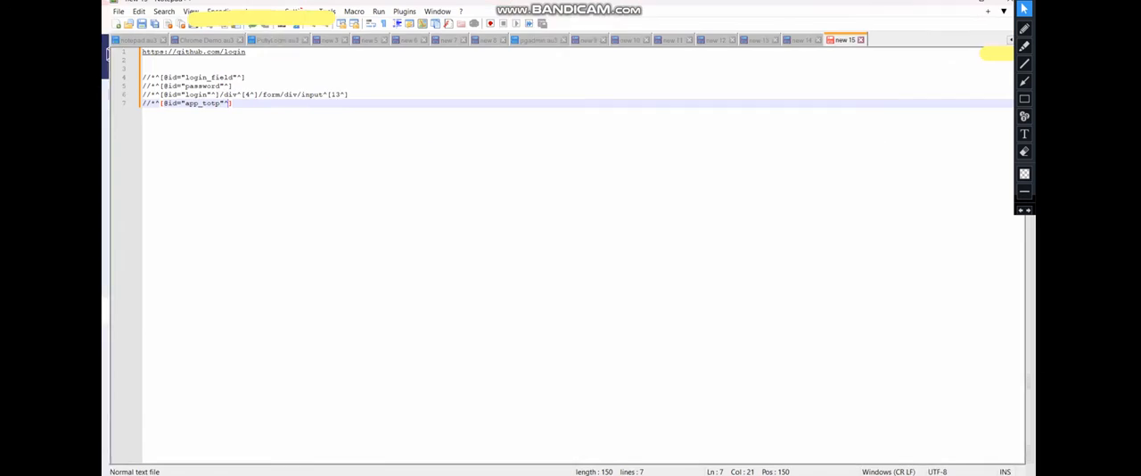
{"action": "left_click_drag", "start_coordinate": [238, 87], "coordinate": [133, 69]}
{"action": "key", "text": "ctrl+c"}
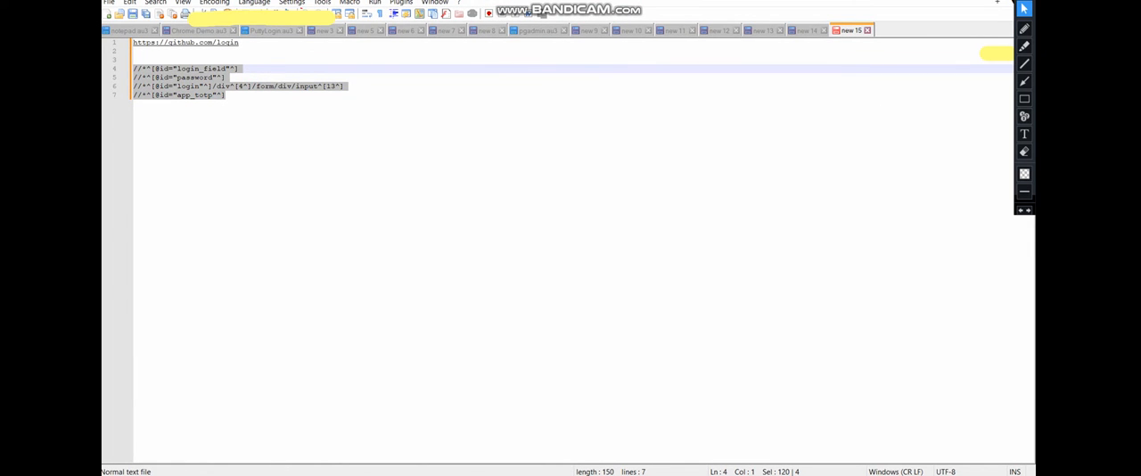
{"action": "key", "text": "alt+Tab"}
{"action": "right_click", "coordinate": [575, 190]}
{"action": "left_click", "coordinate": [595, 308]}
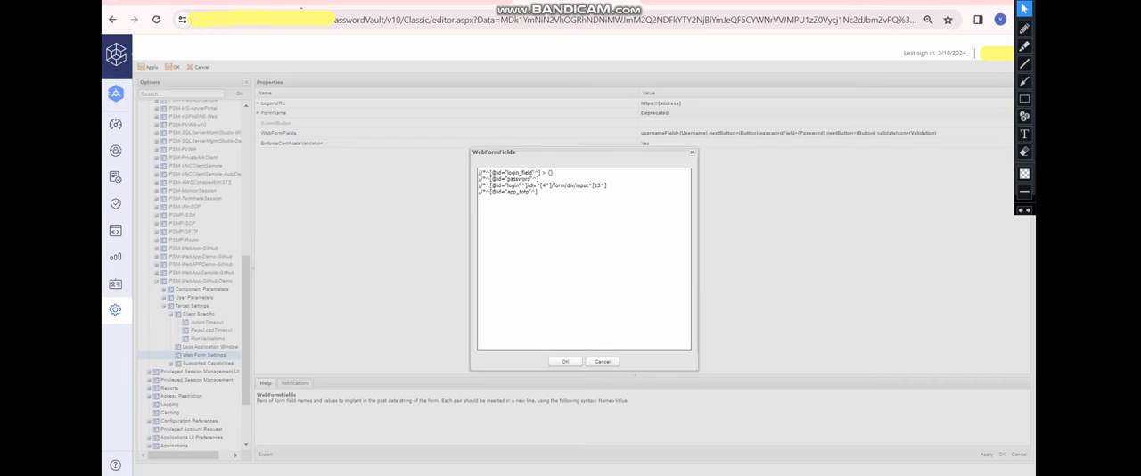
Complete the login_field line with > {Username} (SearchBy=XPath).
{"action": "type", "text": "Username}"}
{"action": "type", "text": " {Se"}
{"action": "type", "text": "archBy=XPath"}
Complete the password line with > {Password} (SearchBy=XPath).
{"action": "type", "text": "asswor"}
{"action": "type", "text": "d} {Se"}
{"action": "type", "text": "arch"}
{"action": "type", "text": "By="}
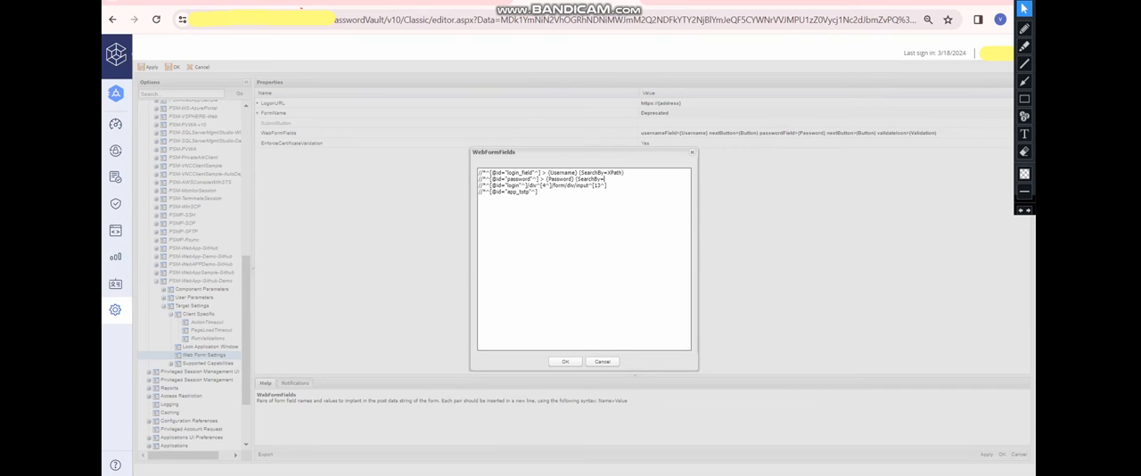
{"action": "type", "text": "XPath"}
Append > (Button) (SearchBy=XPath) to the sign-in button XPath line.
{"action": "left_click", "coordinate": [608, 186]}
{"action": "type", "text": "> {Butt"}
{"action": "type", "text": "on} {SearchBy=XPath}"}
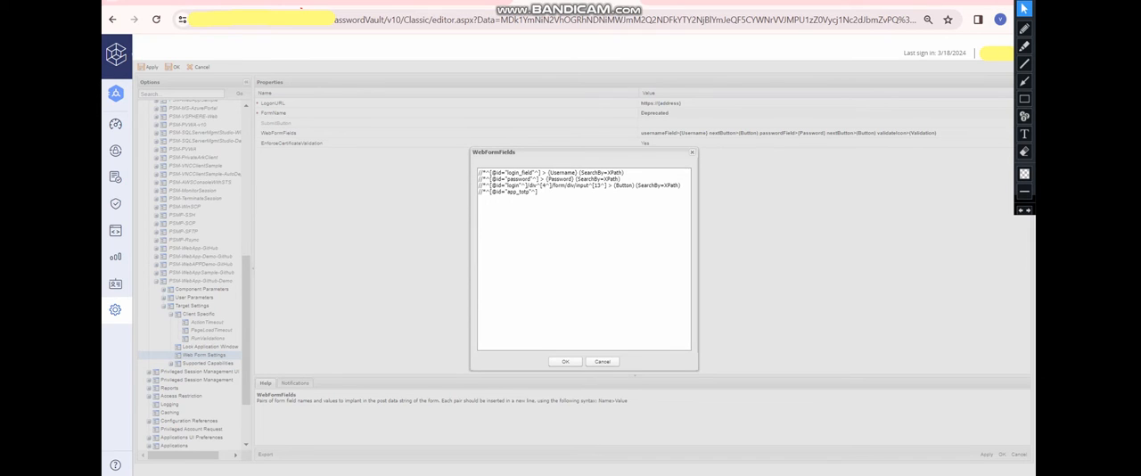
Insert the Run Generate_TOTP_MFA_Code (MFADeviceSecret=value) line, copied from the CyberArk documentation's Generate MFA code section, above the app_totp line.
{"action": "key", "text": "Return"}
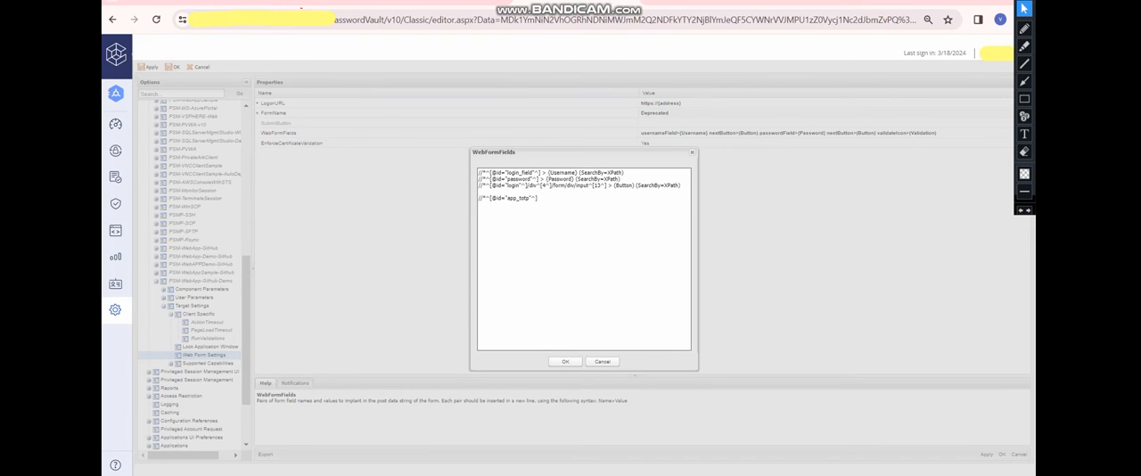
{"action": "left_click_drag", "start_coordinate": [538, 198], "coordinate": [479, 198]}
{"action": "left_click", "coordinate": [480, 191]}
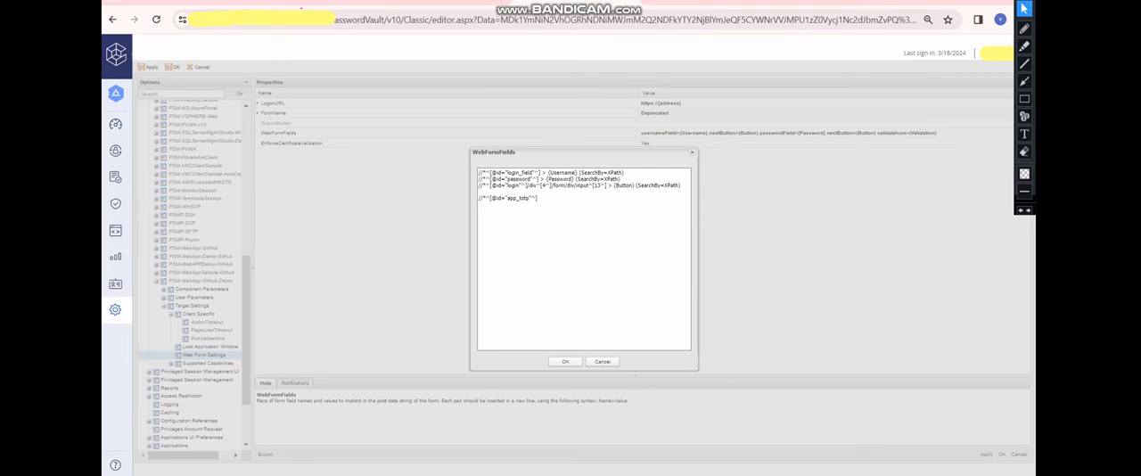
{"action": "left_click", "coordinate": [186, 1]}
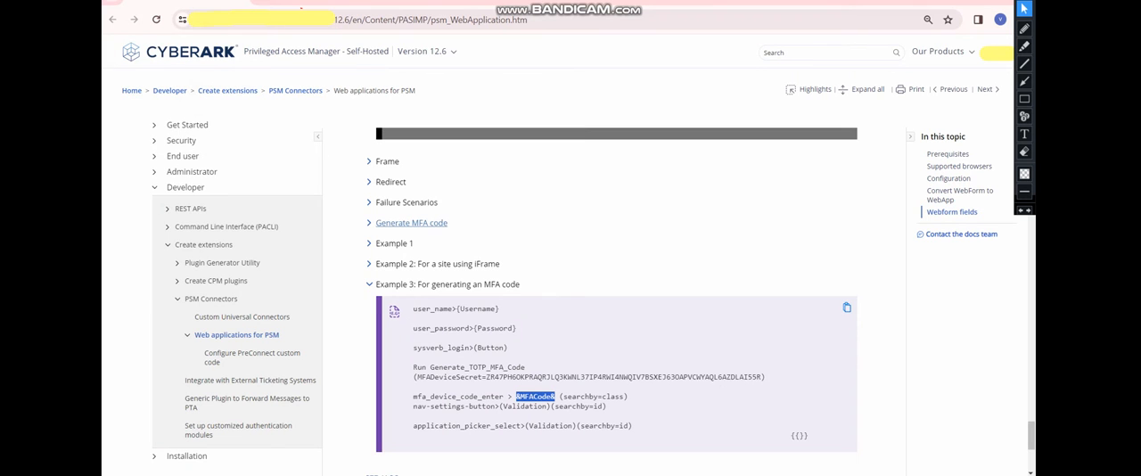
{"action": "left_click", "coordinate": [411, 223]}
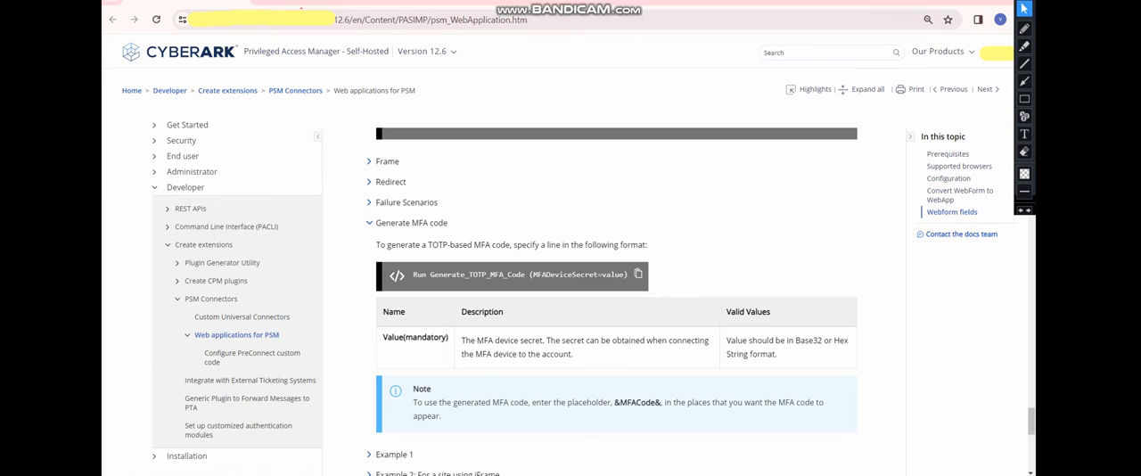
{"action": "left_click", "coordinate": [638, 274]}
{"action": "left_click", "coordinate": [446, 2]}
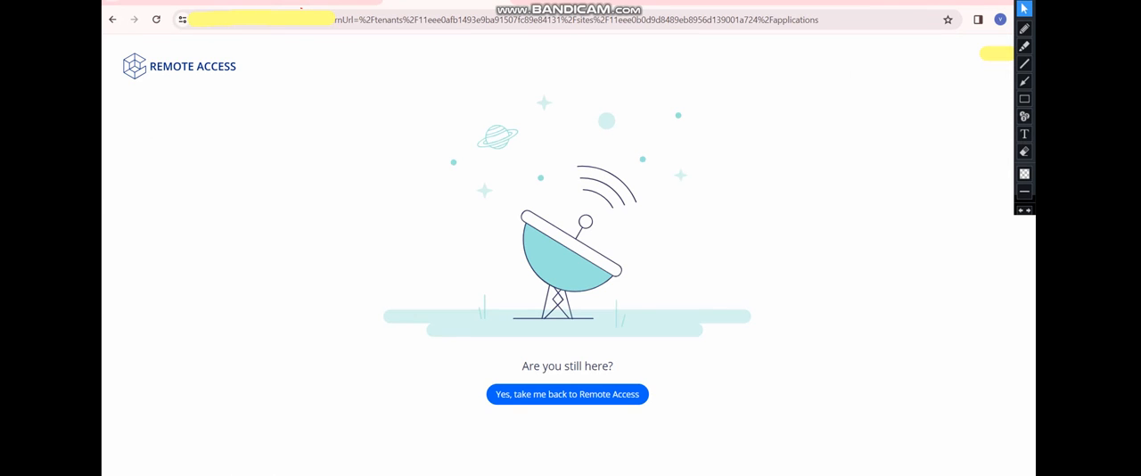
{"action": "left_click", "coordinate": [300, 8]}
{"action": "right_click", "coordinate": [492, 198]}
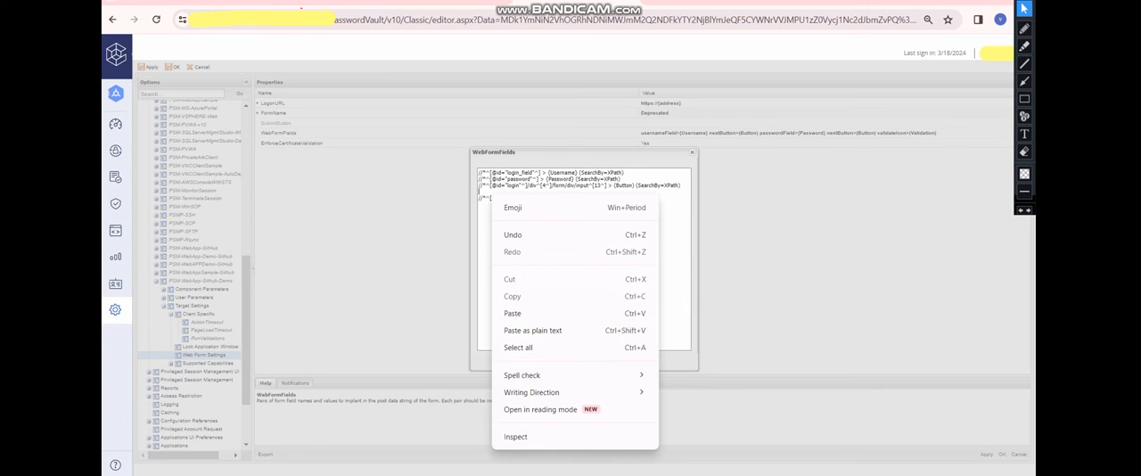
{"action": "left_click", "coordinate": [526, 313]}
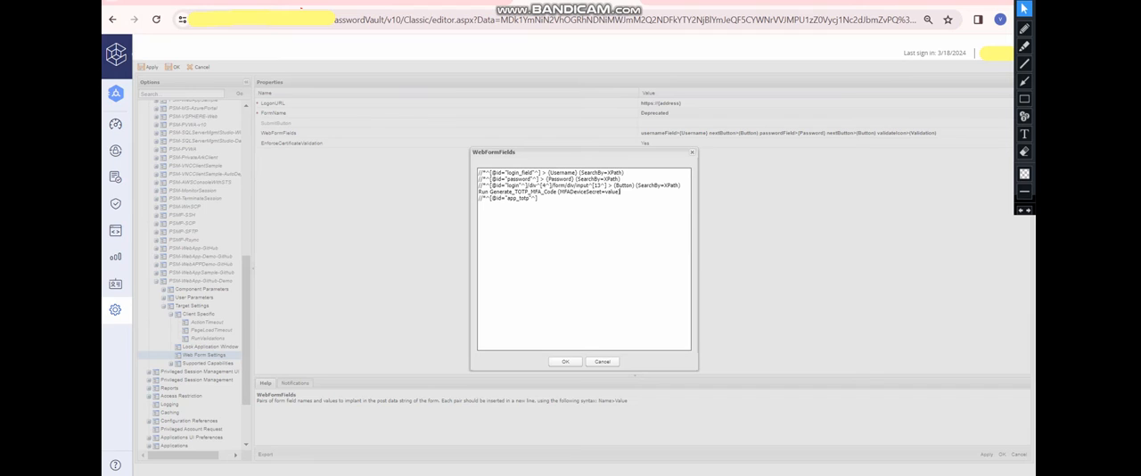
Remove the placeholder text "value" after MFADeviceSecret= in the Run Generate_TOTP_MFA_Code line.
{"action": "key", "text": "shift+Left"}
{"action": "key", "text": "shift+Left"}
{"action": "key", "text": "shift+Left"}
{"action": "key", "text": "shift+Left"}
{"action": "key", "text": "shift+Left"}
{"action": "key", "text": "shift+Left"}
{"action": "key", "text": "BackSpace"}
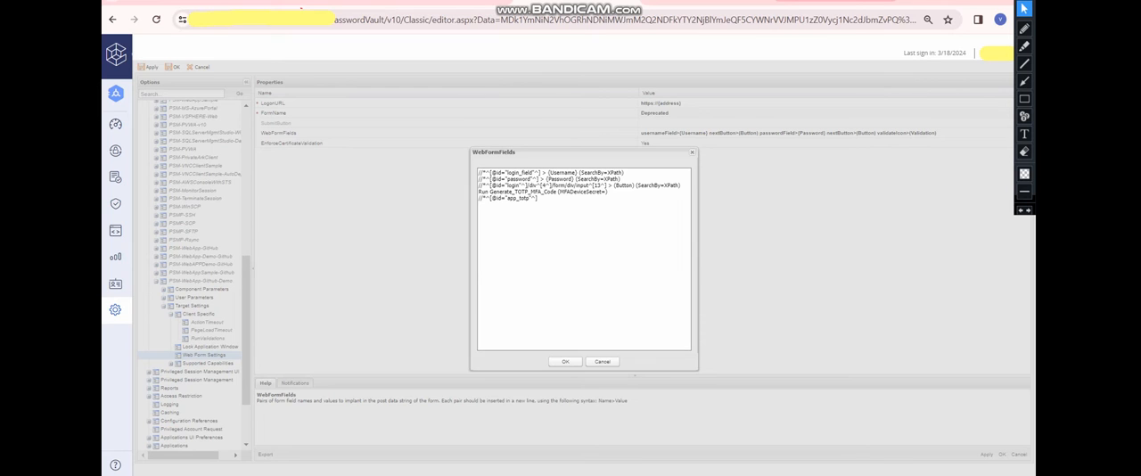
Switch to GitHub and reveal the authenticator app's setup key in the account's Password and authentication settings.
{"action": "left_click", "coordinate": [829, 2]}
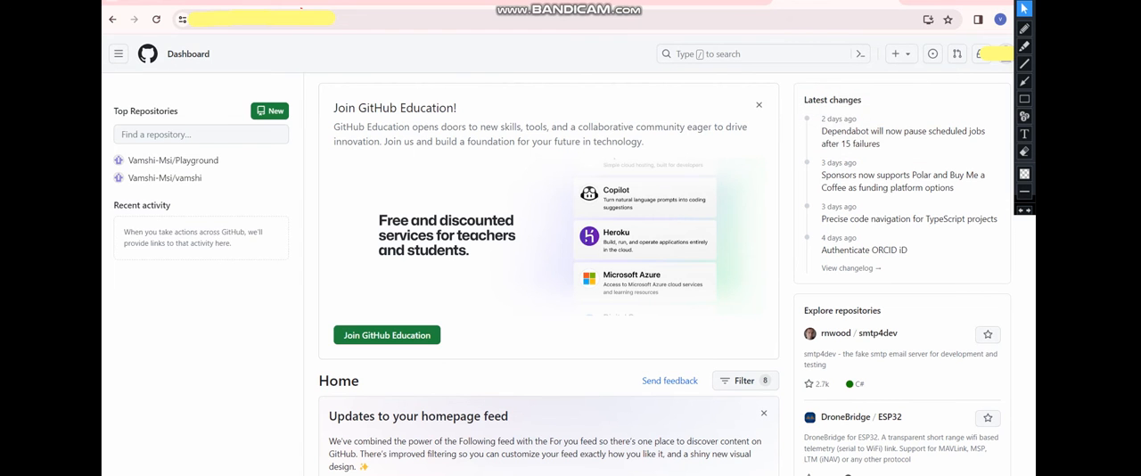
{"action": "left_click", "coordinate": [1000, 54]}
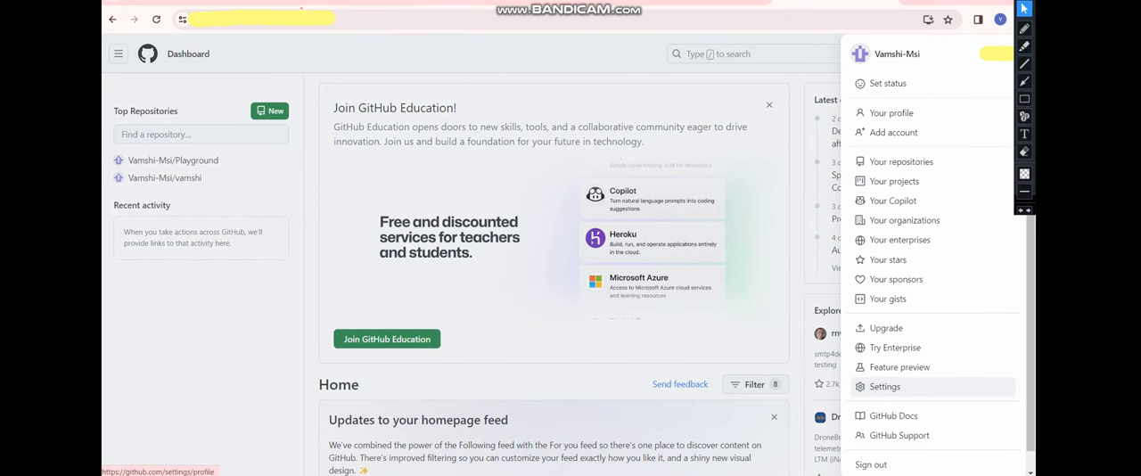
{"action": "left_click", "coordinate": [892, 385]}
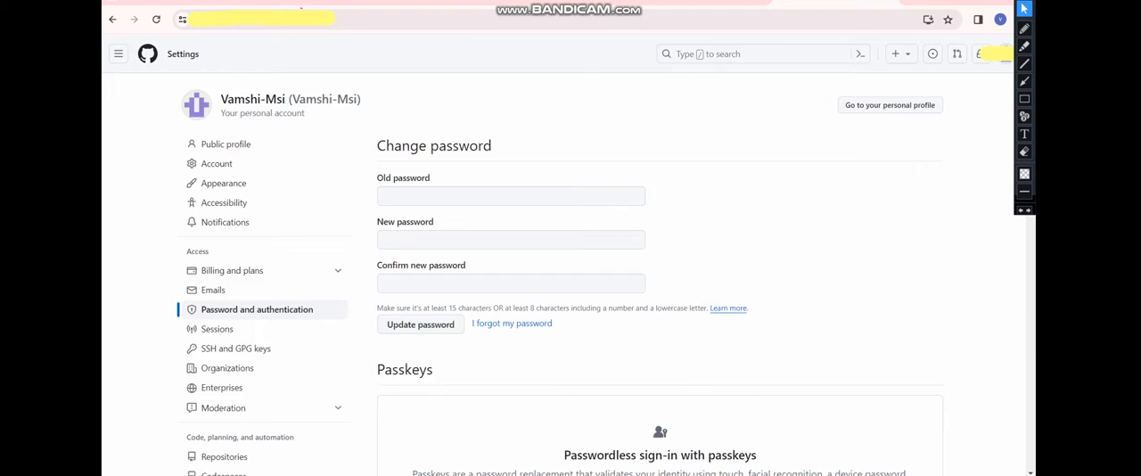
{"action": "scroll", "coordinate": [267, 294], "scroll_direction": "down", "scroll_amount": 5}
{"action": "left_click", "coordinate": [920, 423]}
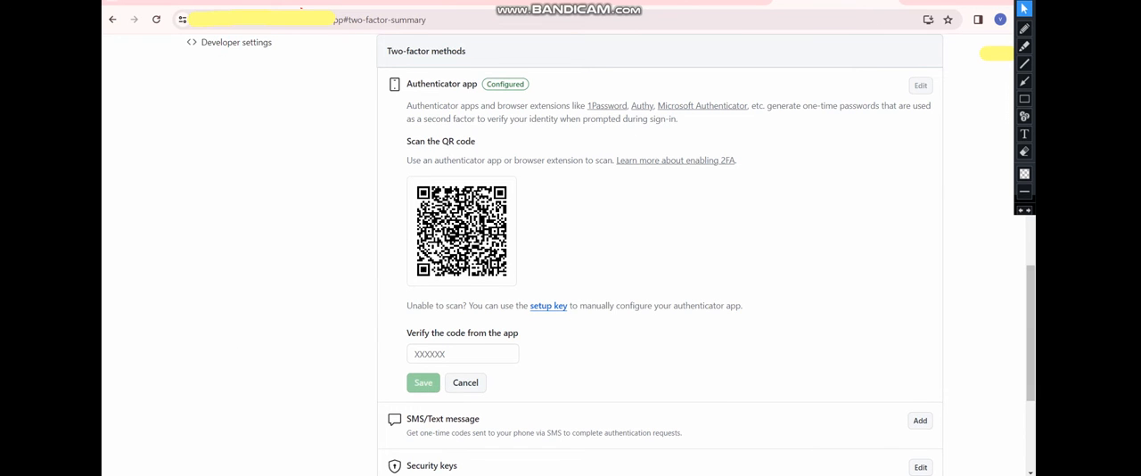
{"action": "left_click", "coordinate": [548, 305]}
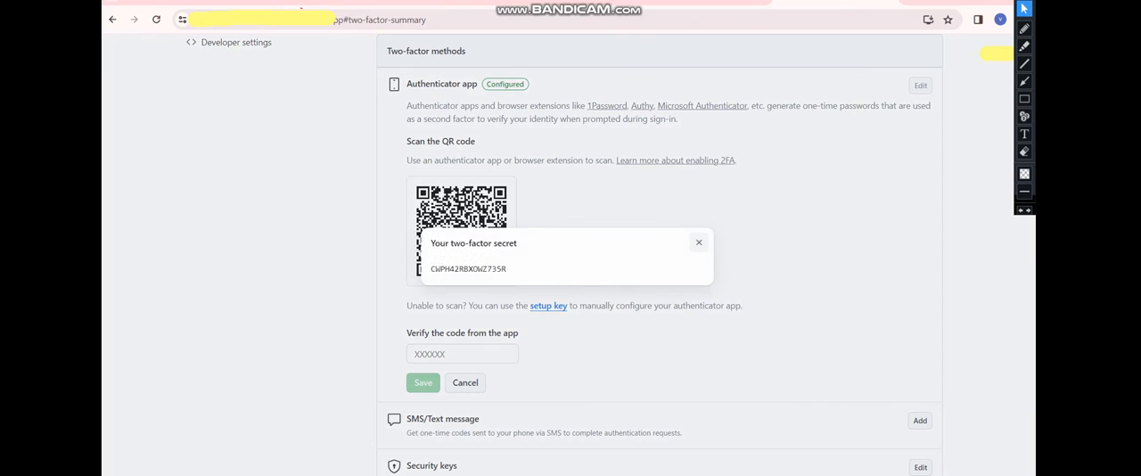
Copy the two-factor secret from GitHub and insert it as the MFADeviceSecret value in the Run Generate_TOTP_MFA_Code line.
{"action": "left_click_drag", "start_coordinate": [507, 270], "coordinate": [431, 269]}
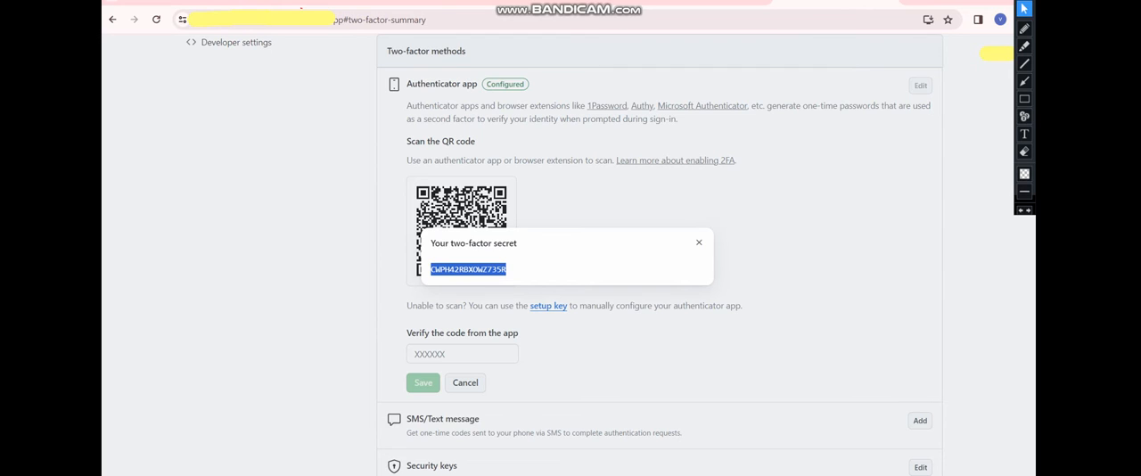
{"action": "left_click", "coordinate": [699, 242]}
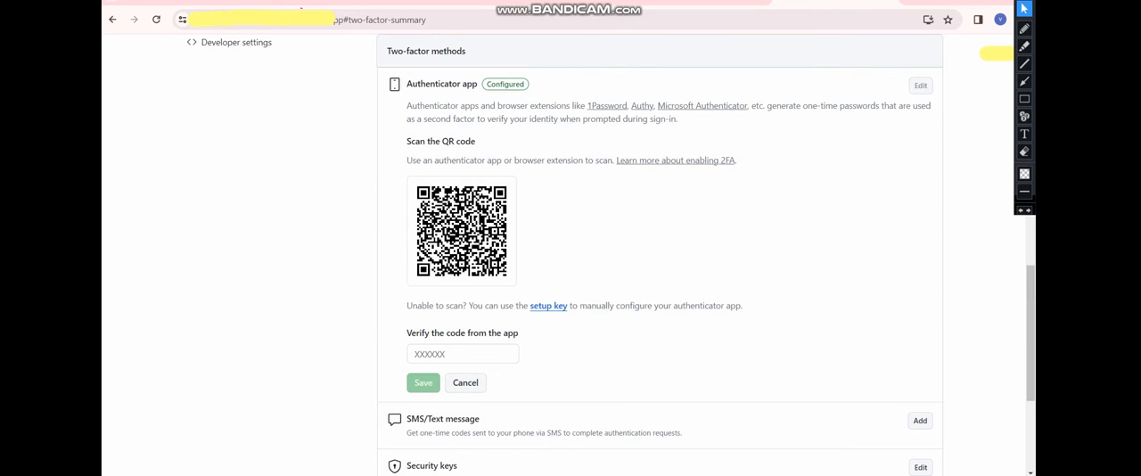
{"action": "left_click", "coordinate": [548, 306]}
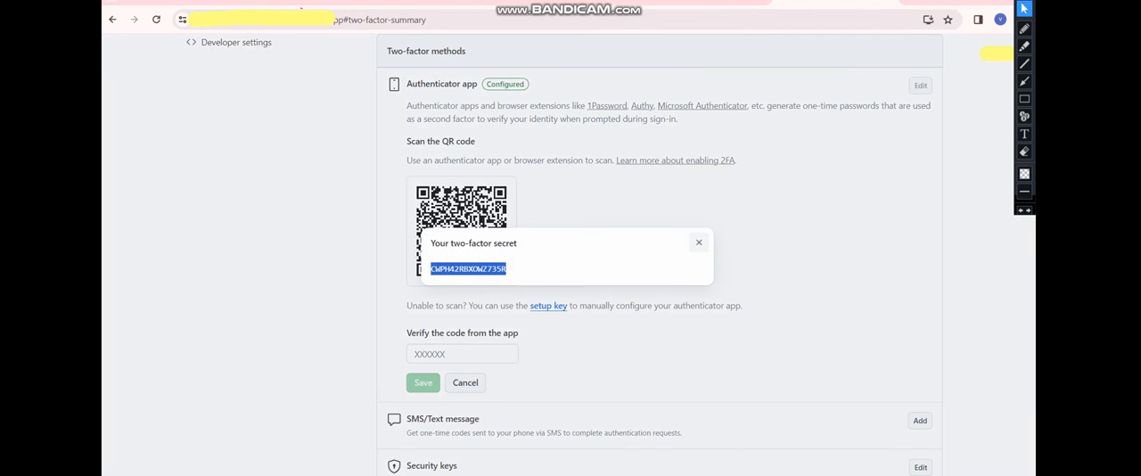
{"action": "right_click", "coordinate": [478, 268]}
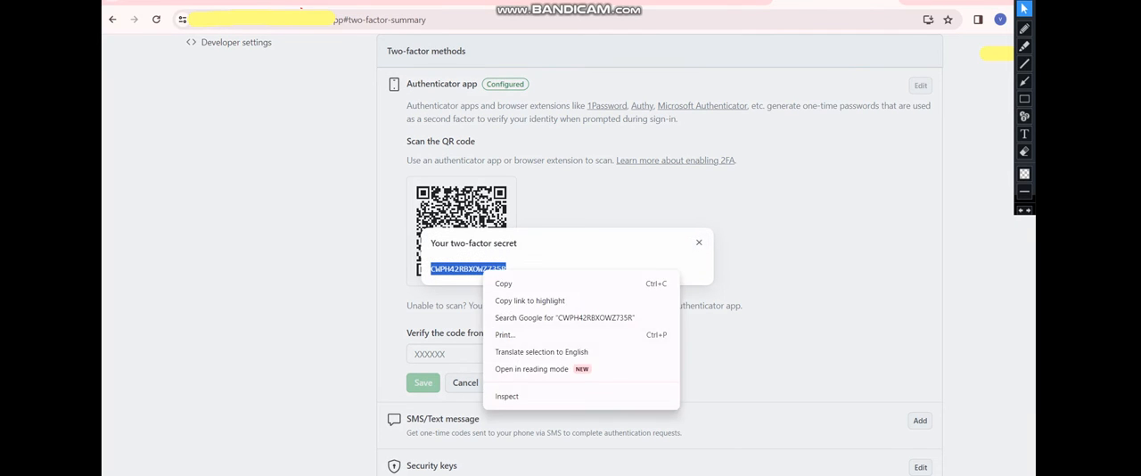
{"action": "left_click", "coordinate": [503, 282]}
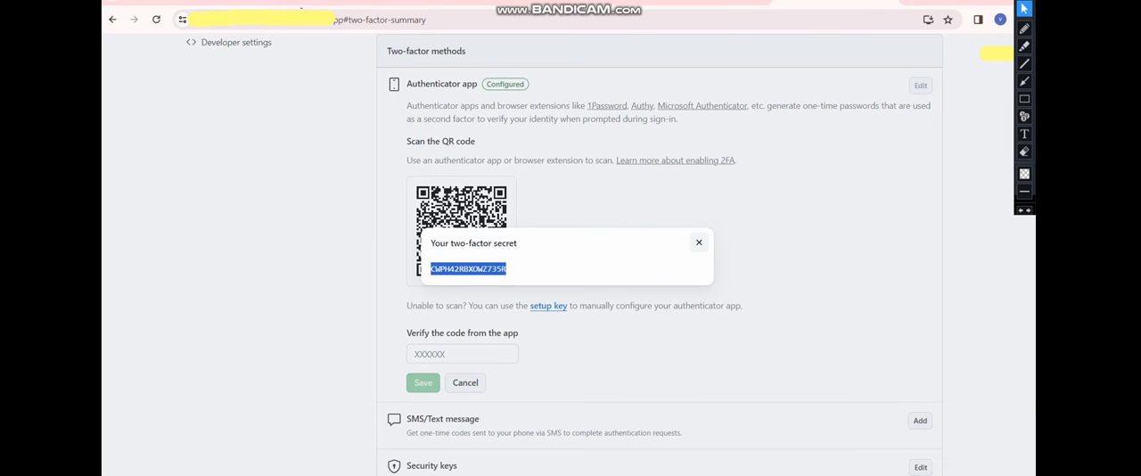
{"action": "left_click", "coordinate": [699, 242]}
{"action": "left_click", "coordinate": [576, 2]}
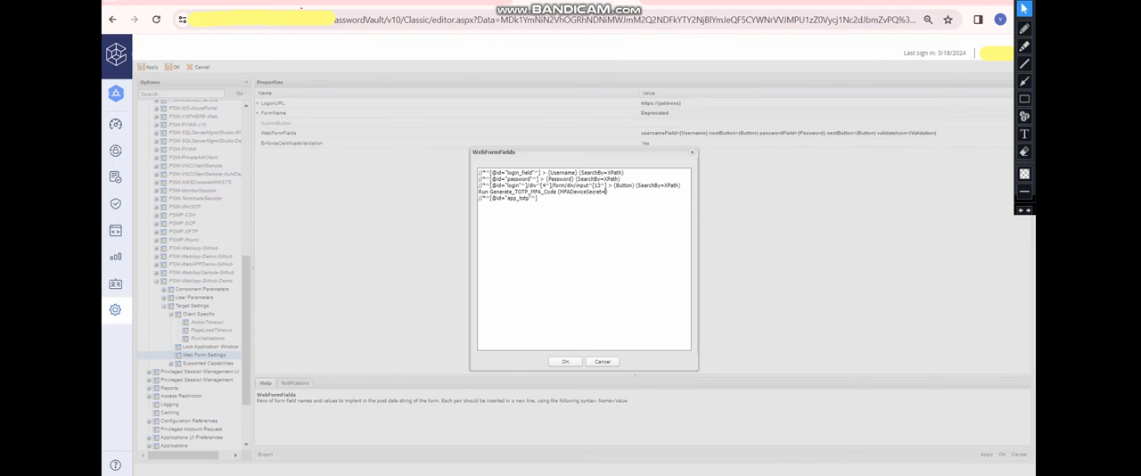
{"action": "key", "text": "ctrl+v"}
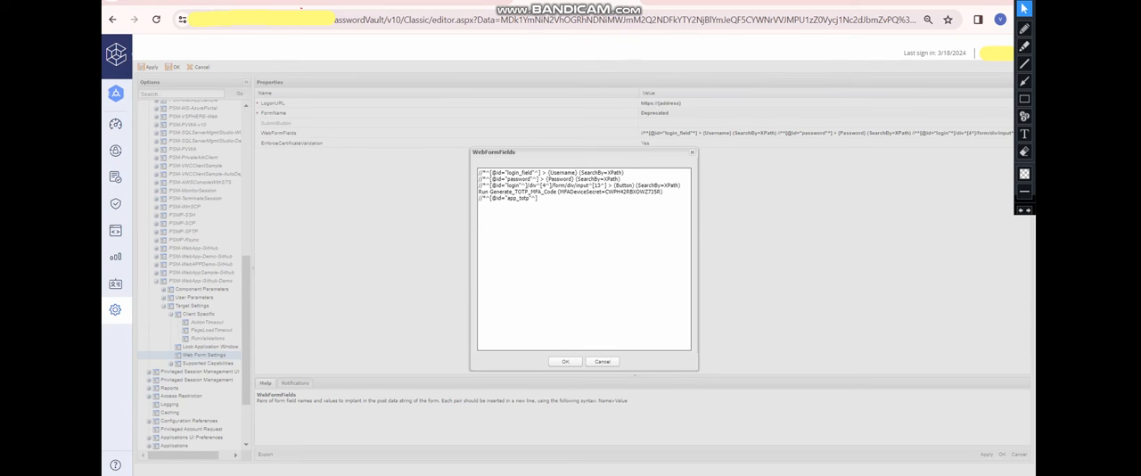
Replace the MFADeviceSecret value in the Run Generate_TOTP_MFA_Code line with the other two-factor secret from the clipboard.
{"action": "left_click_drag", "start_coordinate": [604, 192], "coordinate": [662, 192]}
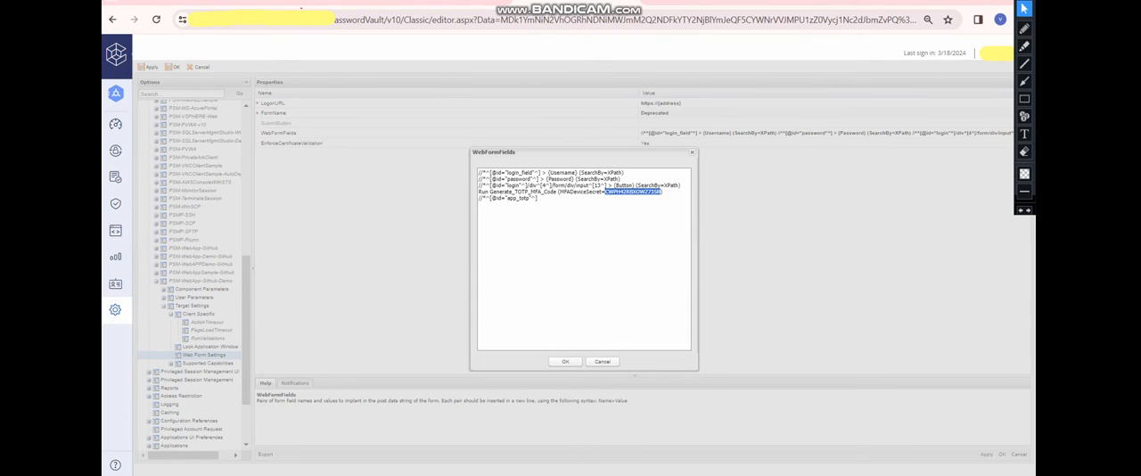
{"action": "right_click", "coordinate": [628, 191]}
{"action": "left_click", "coordinate": [655, 260]}
{"action": "left_click_drag", "start_coordinate": [662, 192], "coordinate": [478, 192]}
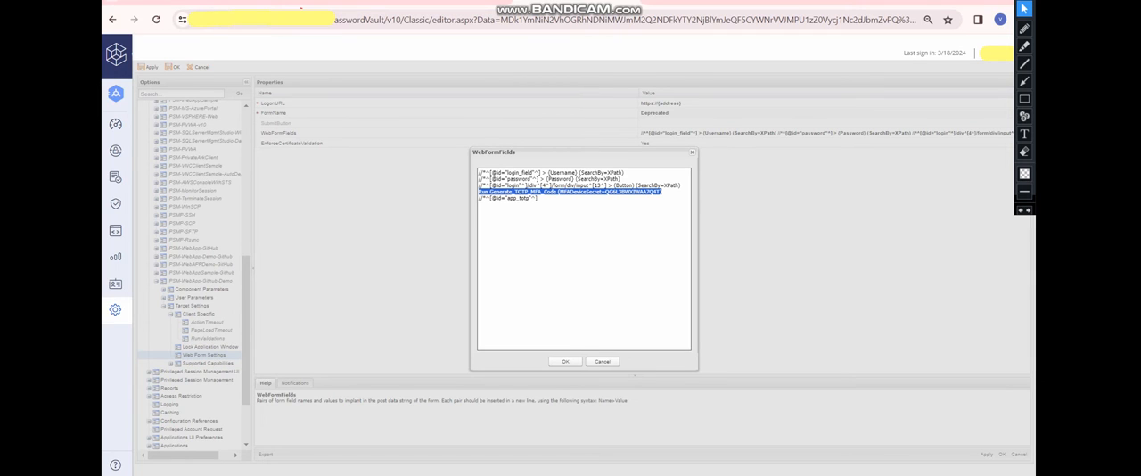
Complete the app_totp line with > &MFACode& (SearchBy=XPath), copying &MFACode& from Example 3 in the CyberArk documentation.
{"action": "left_click", "coordinate": [538, 199]}
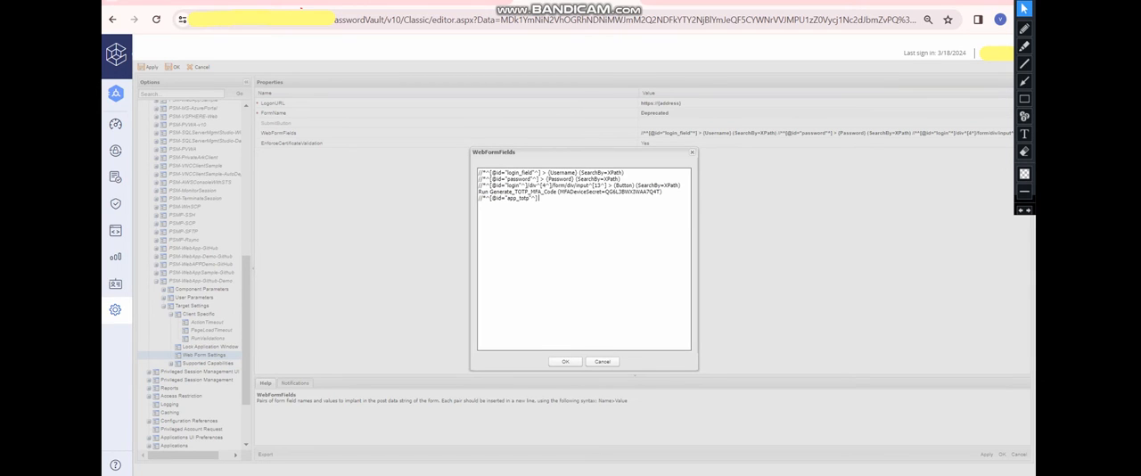
{"action": "left_click", "coordinate": [186, 2]}
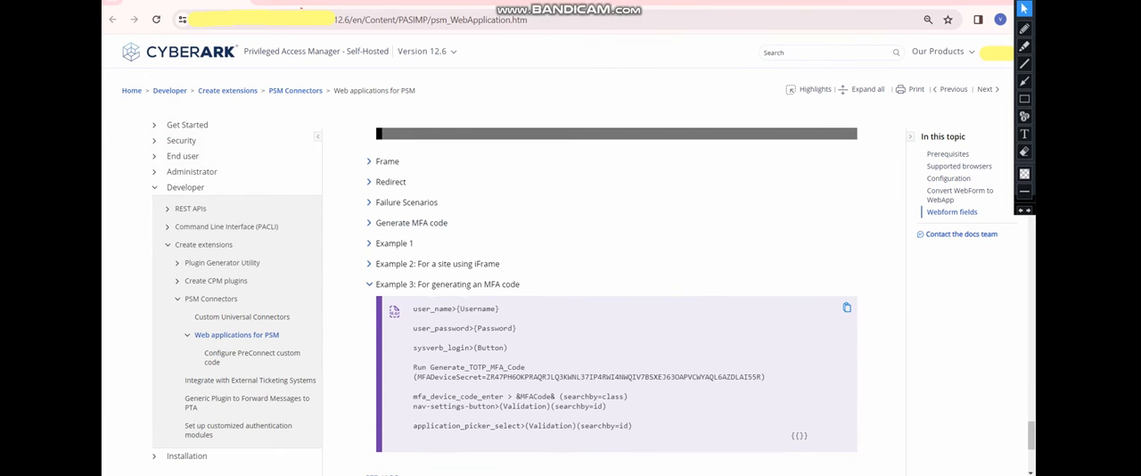
{"action": "left_click_drag", "start_coordinate": [515, 396], "coordinate": [556, 396]}
{"action": "right_click", "coordinate": [540, 397]}
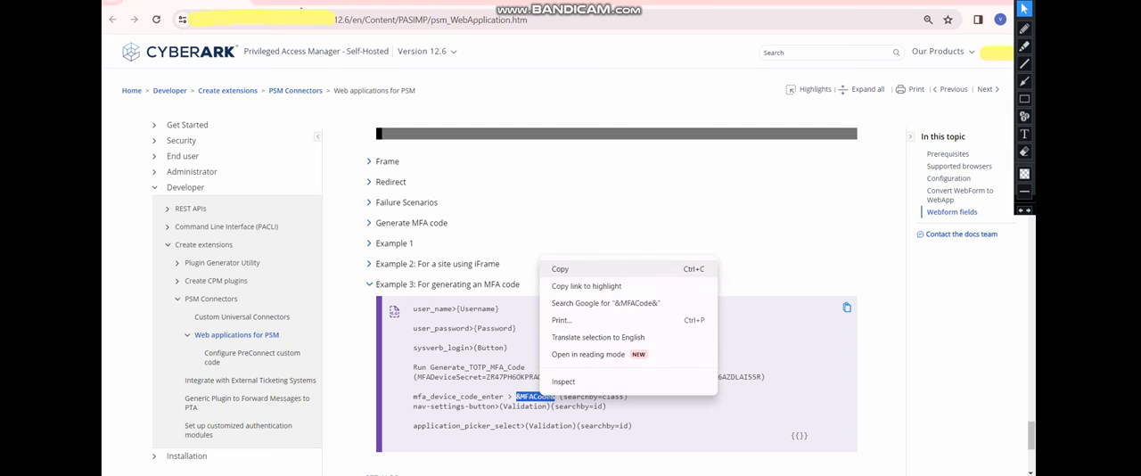
{"action": "left_click", "coordinate": [562, 269]}
{"action": "left_click", "coordinate": [446, 1]}
{"action": "left_click", "coordinate": [576, 2]}
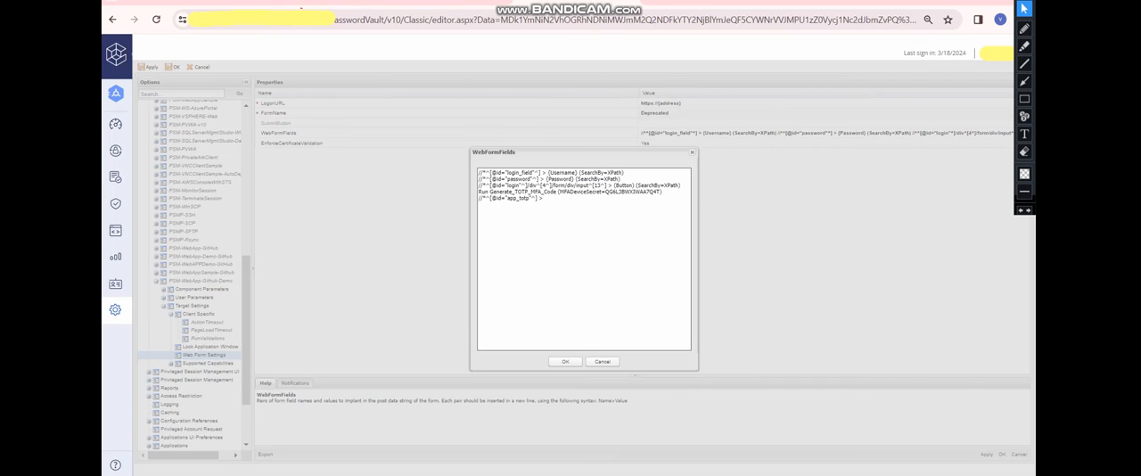
{"action": "right_click", "coordinate": [554, 198]}
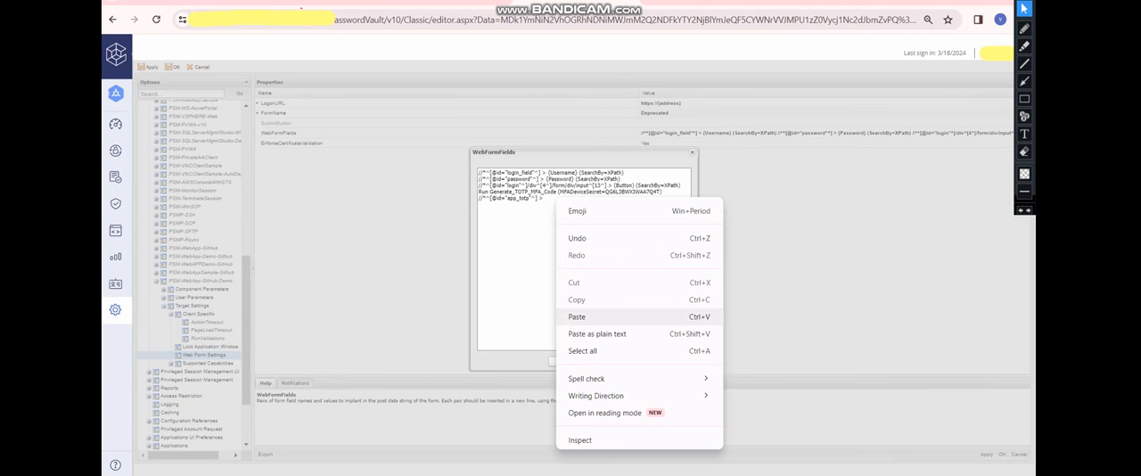
{"action": "left_click", "coordinate": [584, 318]}
{"action": "type", "text": "(SearchBy=X"}
{"action": "type", "text": "Path"}
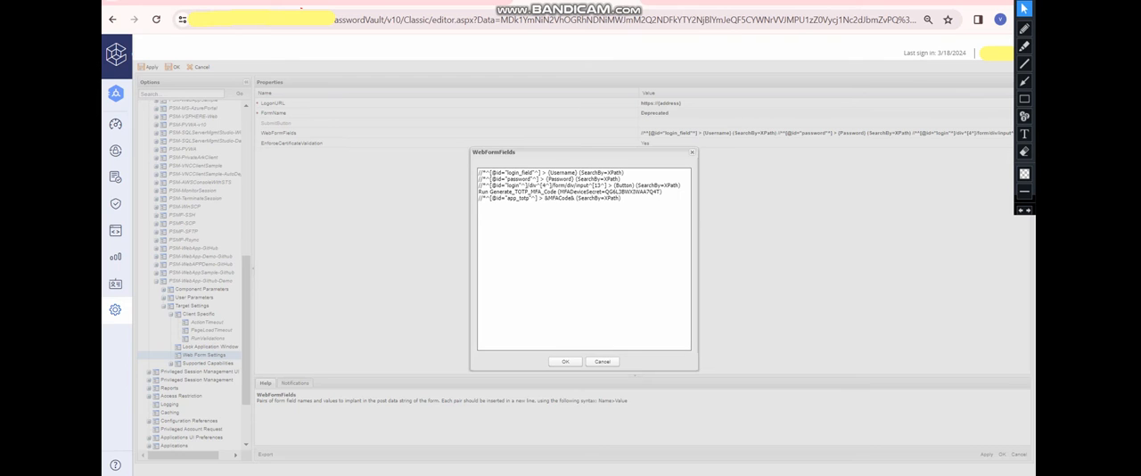
Return to GitHub, leave the authentication settings and open the account's dashboard.
{"action": "left_click", "coordinate": [835, 1]}
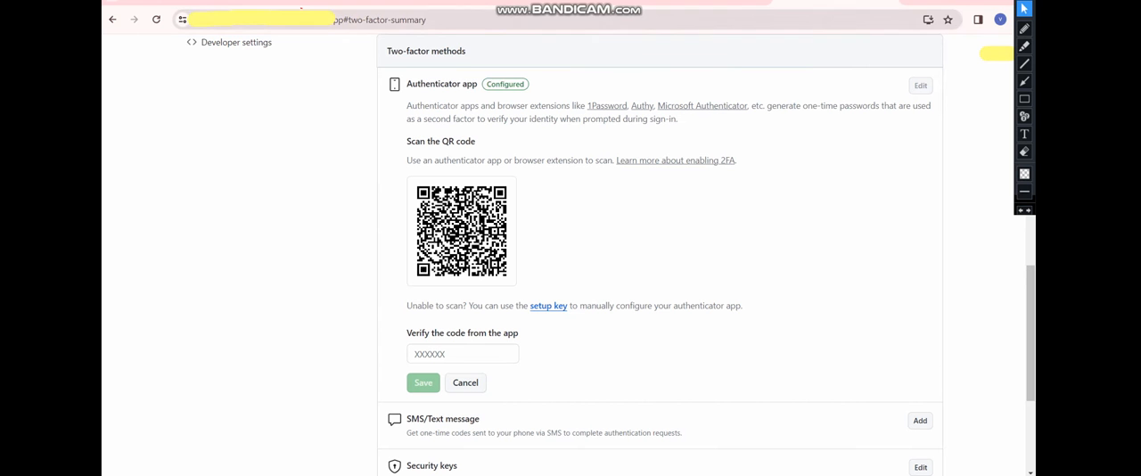
{"action": "left_click_drag", "start_coordinate": [1031, 330], "coordinate": [1030, 127]}
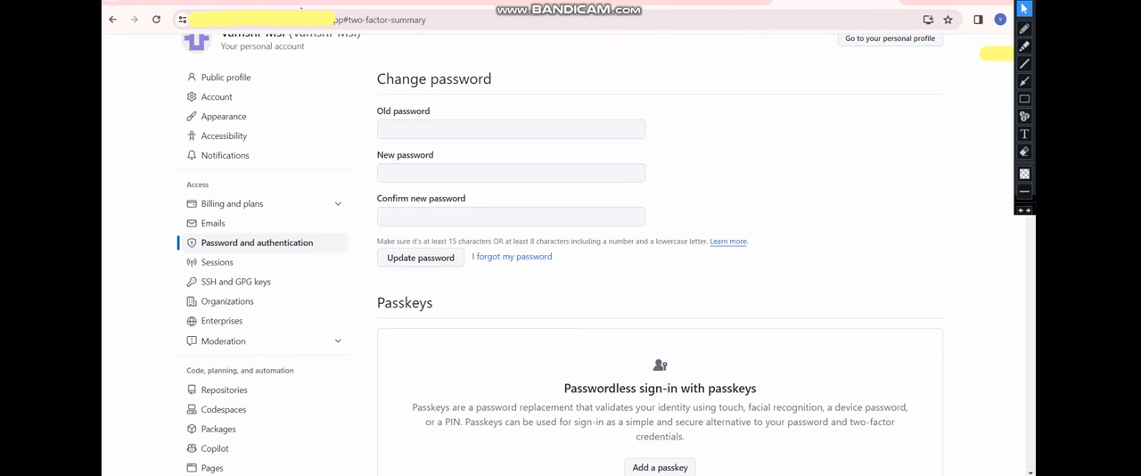
{"action": "left_click", "coordinate": [112, 19]}
{"action": "left_click", "coordinate": [112, 19]}
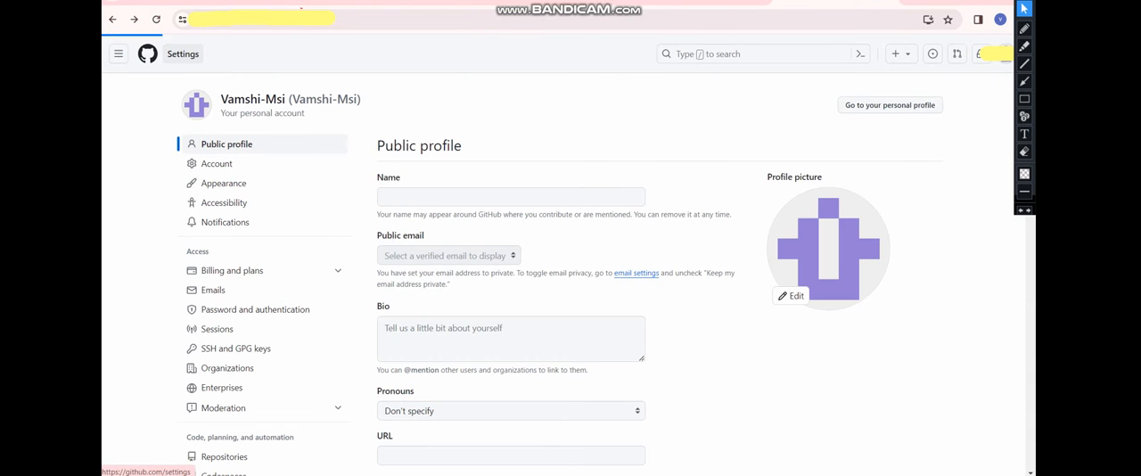
{"action": "left_click", "coordinate": [148, 54]}
{"action": "left_click_drag", "start_coordinate": [1030, 253], "coordinate": [1031, 254]}
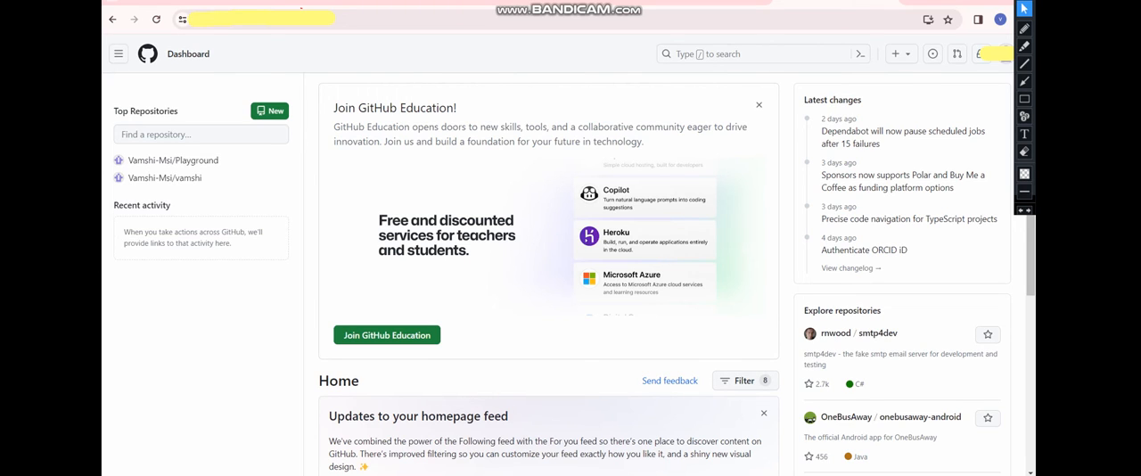
Copy the dashboard heading "Join GitHub Education!" and insert it on a new line below the app_totp line in WebFormFields.
{"action": "left_click_drag", "start_coordinate": [333, 107], "coordinate": [457, 108]}
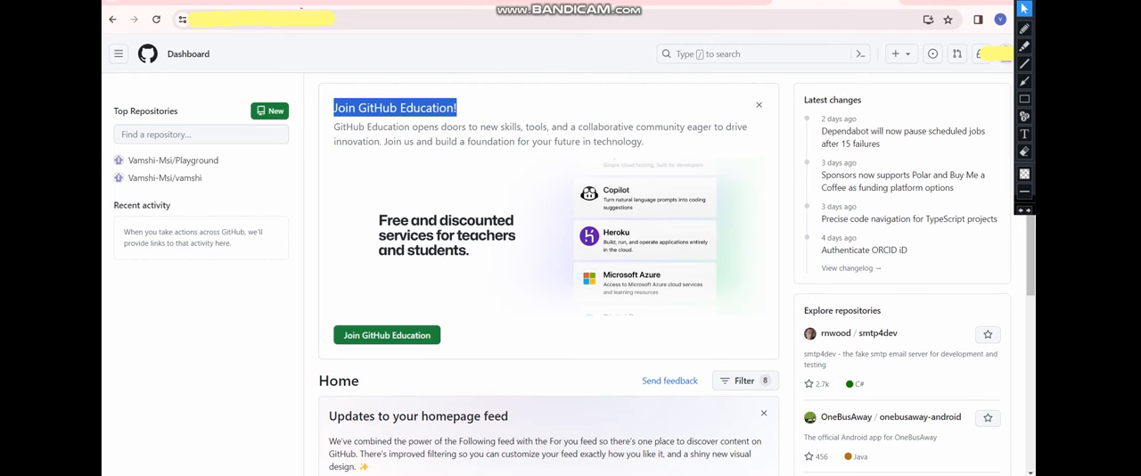
{"action": "right_click", "coordinate": [341, 108]}
{"action": "left_click", "coordinate": [354, 115]}
{"action": "key", "text": "alt+Tab"}
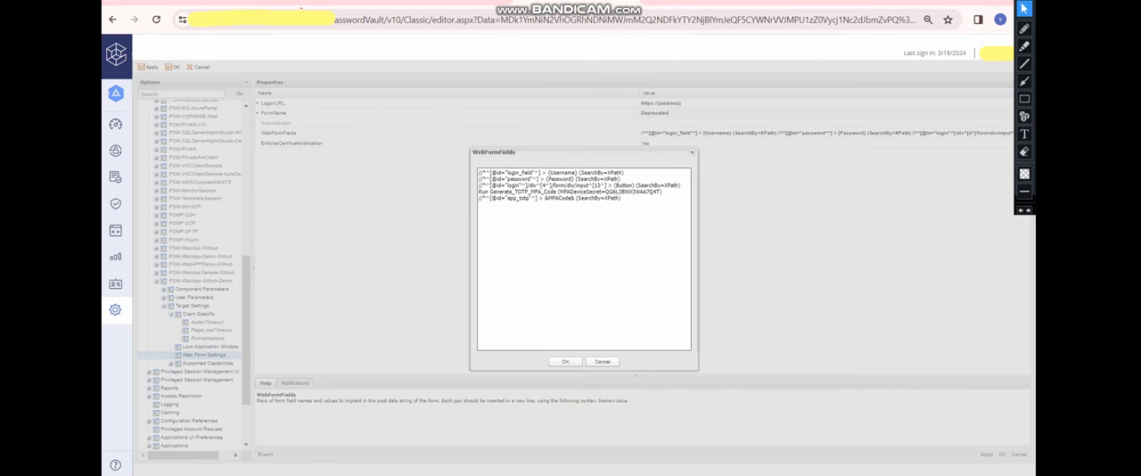
{"action": "right_click", "coordinate": [495, 215]}
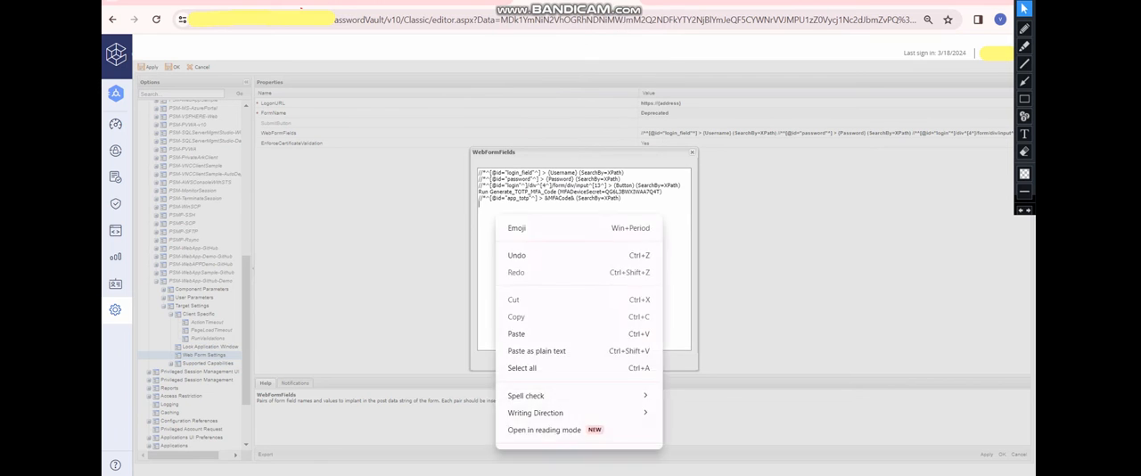
{"action": "left_click", "coordinate": [535, 335]}
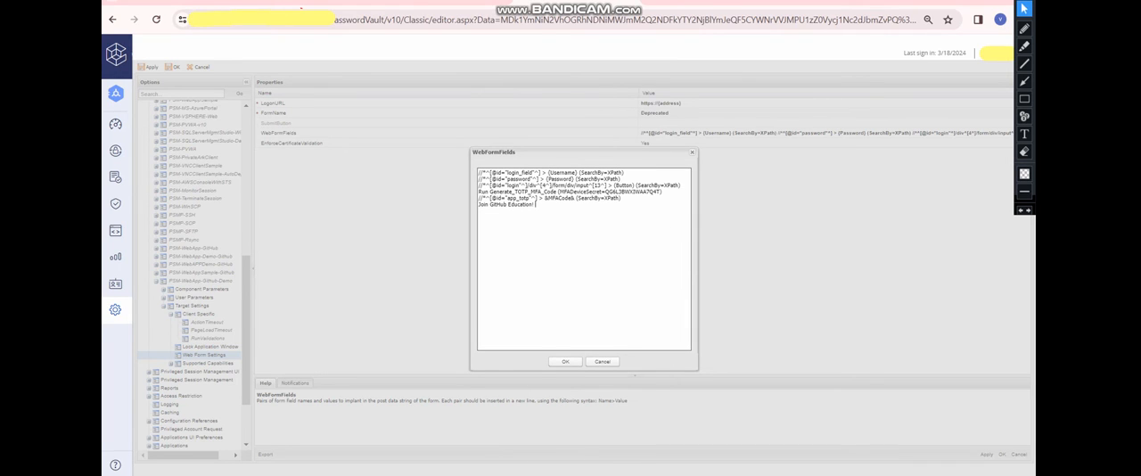
Append > (Validation) (SearchBy=Text) to the "Join GitHub Education!" line.
{"action": "type", "text": ">"}
{"action": "type", "text": "(Validation) (SearchBy=Text"}
Accept the WebFormFields entries and save the connector configuration.
{"action": "left_click", "coordinate": [565, 361]}
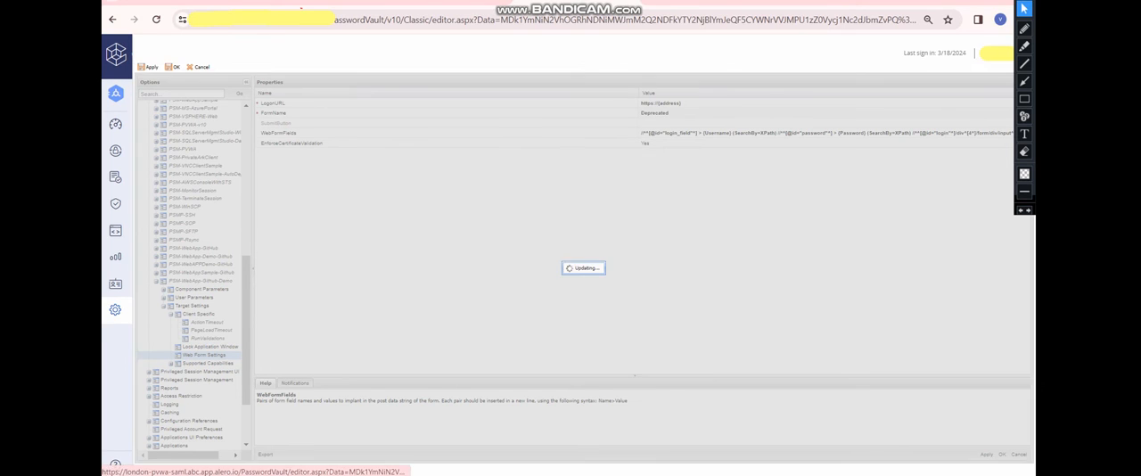
{"action": "left_click", "coordinate": [987, 455]}
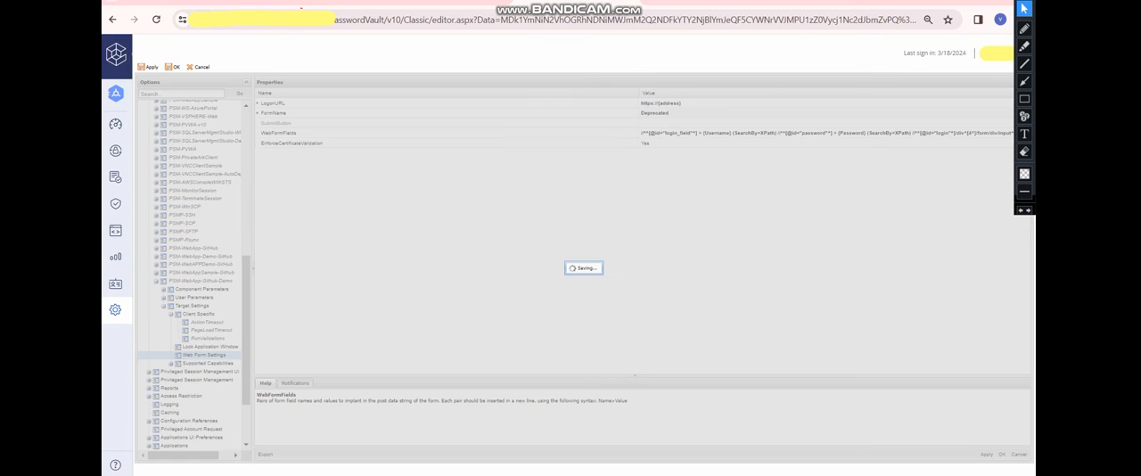
{"action": "left_click", "coordinate": [584, 272]}
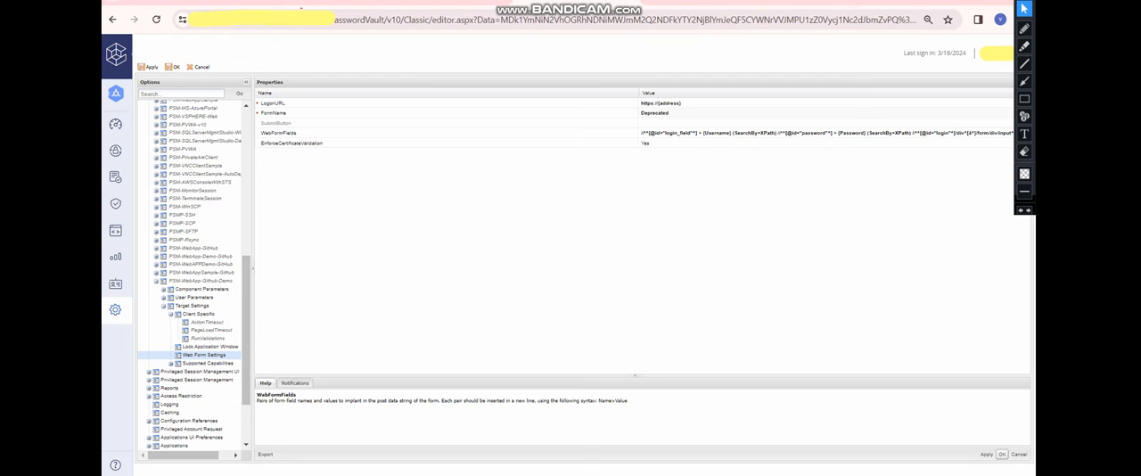
Check the RunValidations and Web Form Settings entries, and add a new parameter under Client Specific of PSM-WebApp-Github-Demo.
{"action": "left_click", "coordinate": [199, 314]}
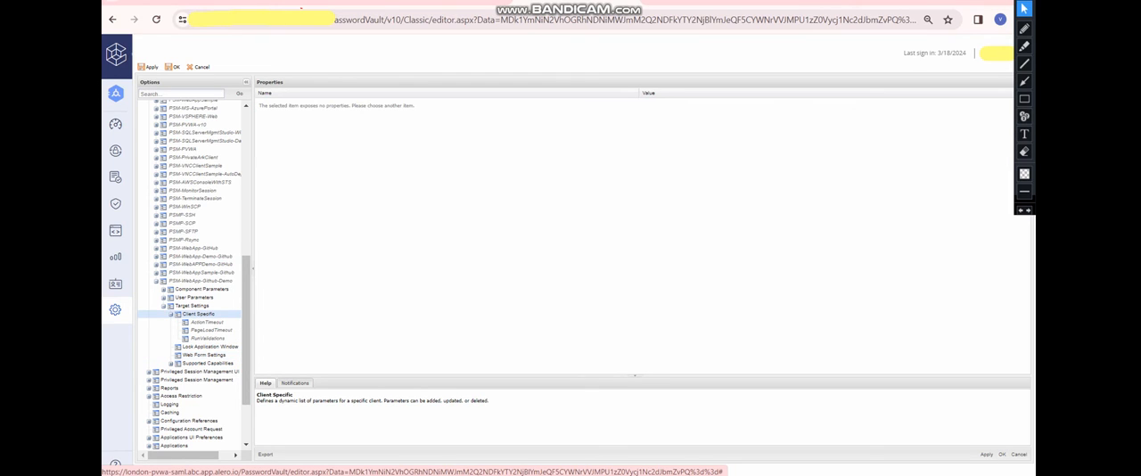
{"action": "left_click", "coordinate": [207, 339]}
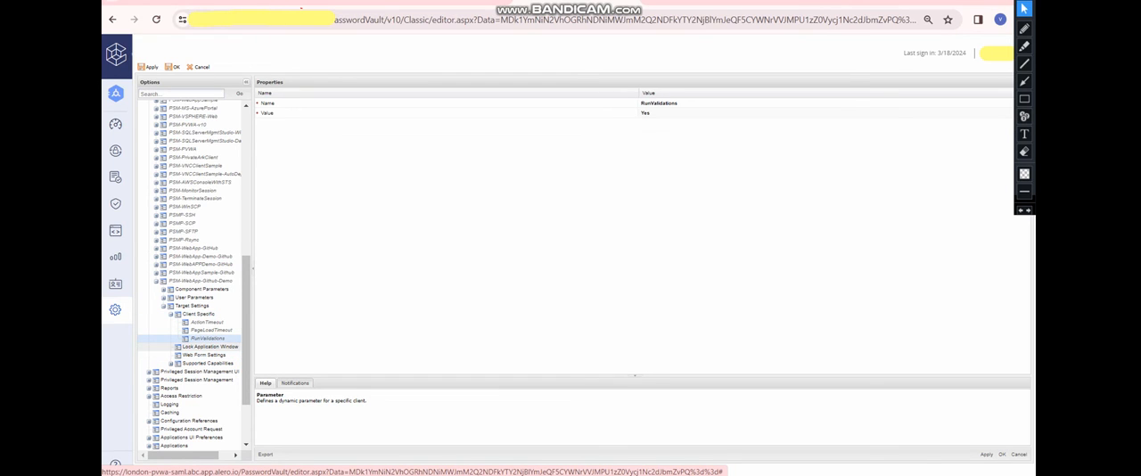
{"action": "left_click", "coordinate": [204, 355]}
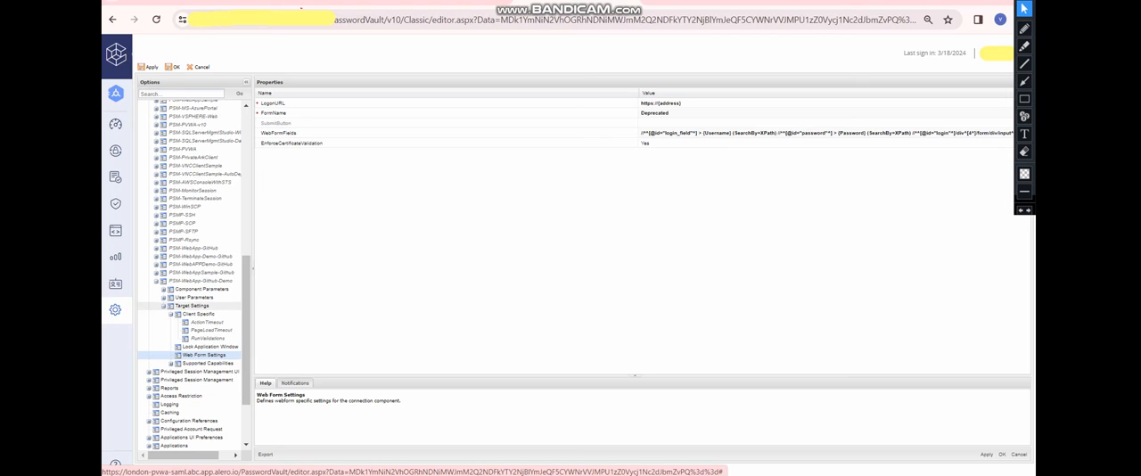
{"action": "left_click", "coordinate": [199, 314]}
{"action": "right_click", "coordinate": [200, 314]}
{"action": "left_click", "coordinate": [223, 321]}
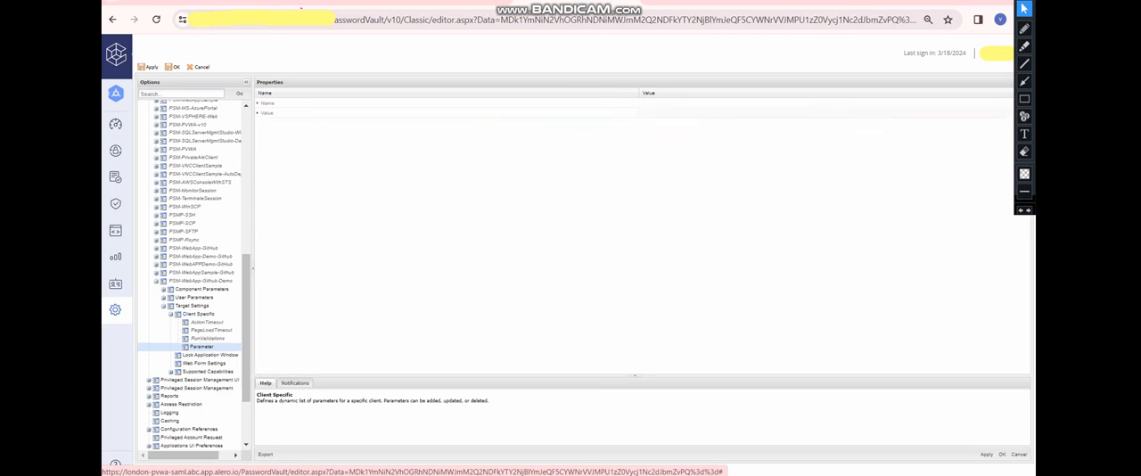
Name the new Client Specific parameter EnableTrace, set its value to Yes, and save the connector configuration.
{"action": "left_click", "coordinate": [678, 104]}
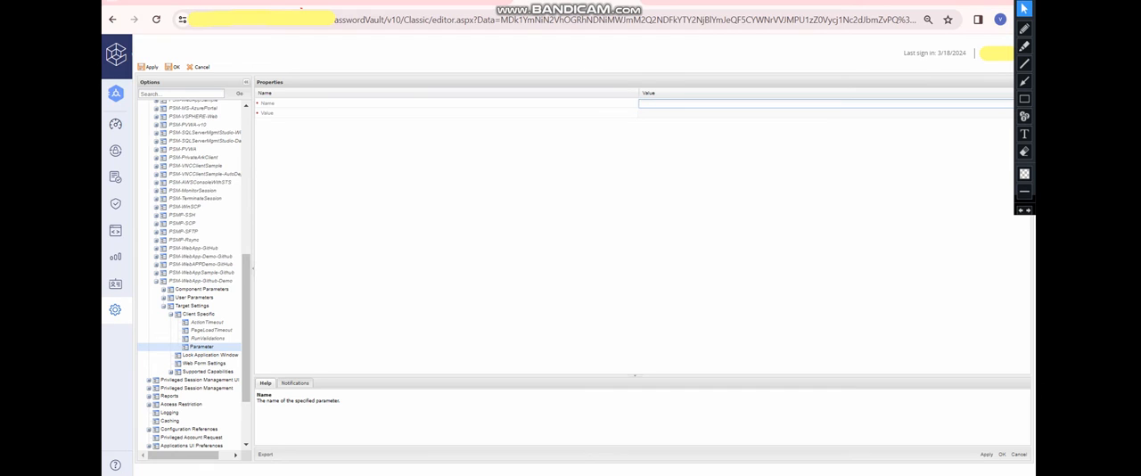
{"action": "type", "text": "EnableTa"}
{"action": "type", "text": "ace"}
{"action": "key", "text": "Tab"}
{"action": "type", "text": "Yes"}
{"action": "key", "text": "Return"}
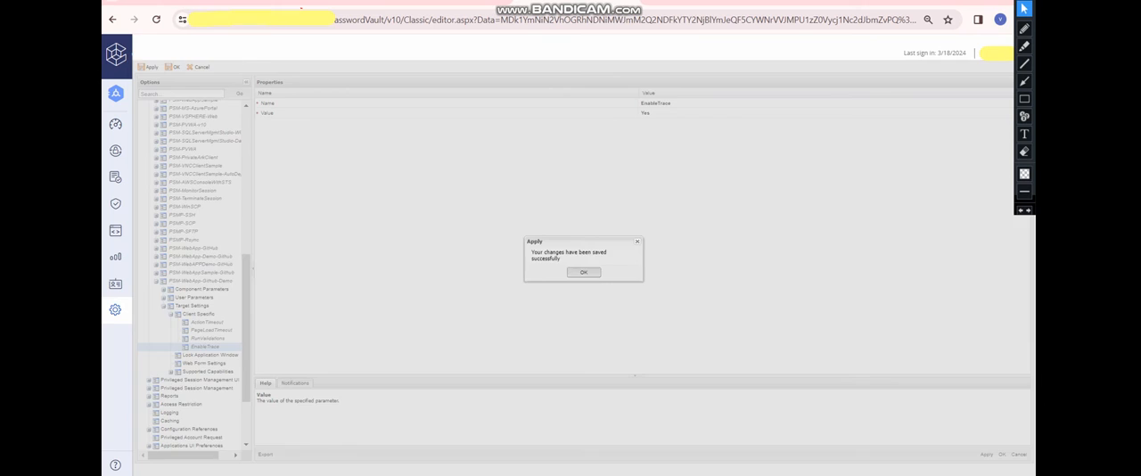
{"action": "left_click", "coordinate": [584, 271]}
{"action": "left_click", "coordinate": [1002, 454]}
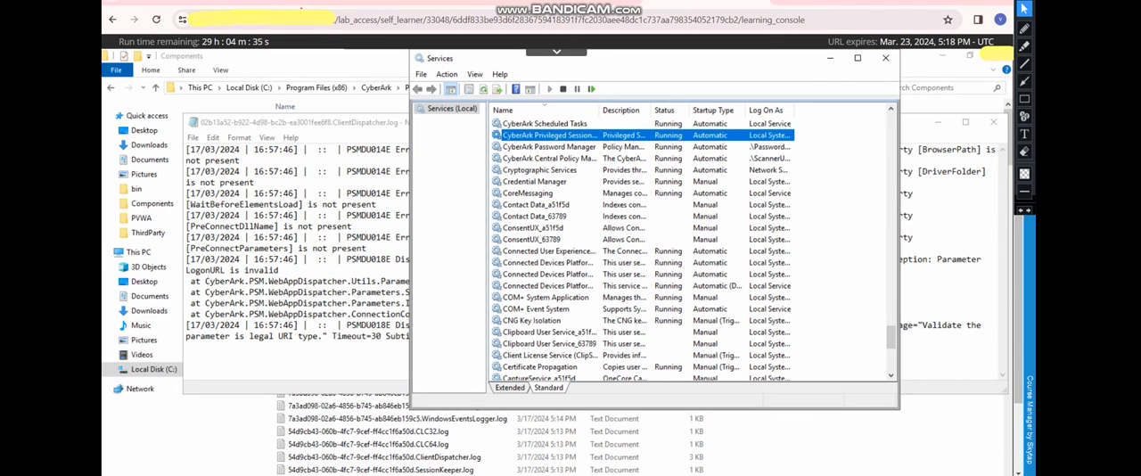
Restart the CyberArk Privileged Session Manager service on the PSM server and acknowledge the saved configuration.
{"action": "left_click", "coordinate": [592, 90]}
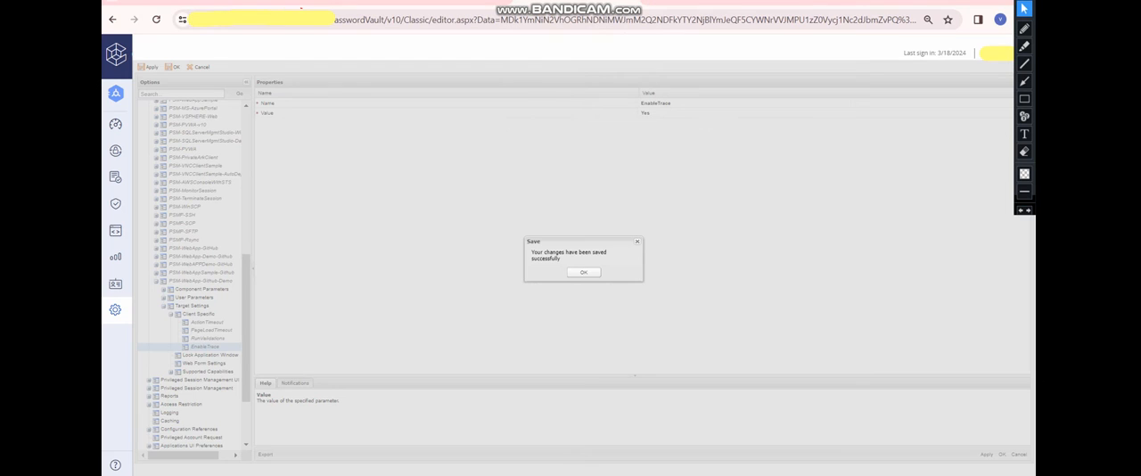
{"action": "left_click", "coordinate": [583, 272]}
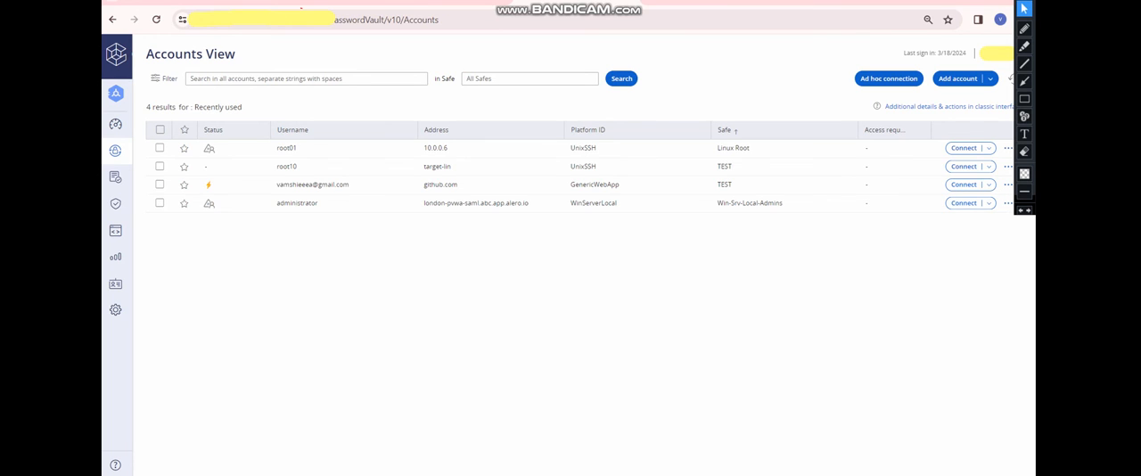
In Platform Management, associate the PSM-WebApp-Github-Demo connector with the Generic Web App platform under Website and save.
{"action": "left_click", "coordinate": [593, 185]}
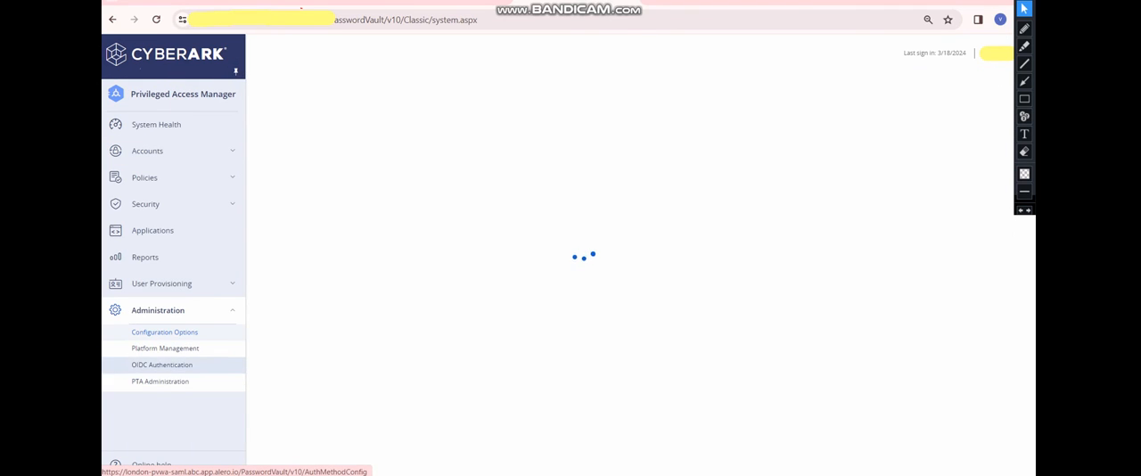
{"action": "left_click", "coordinate": [165, 346]}
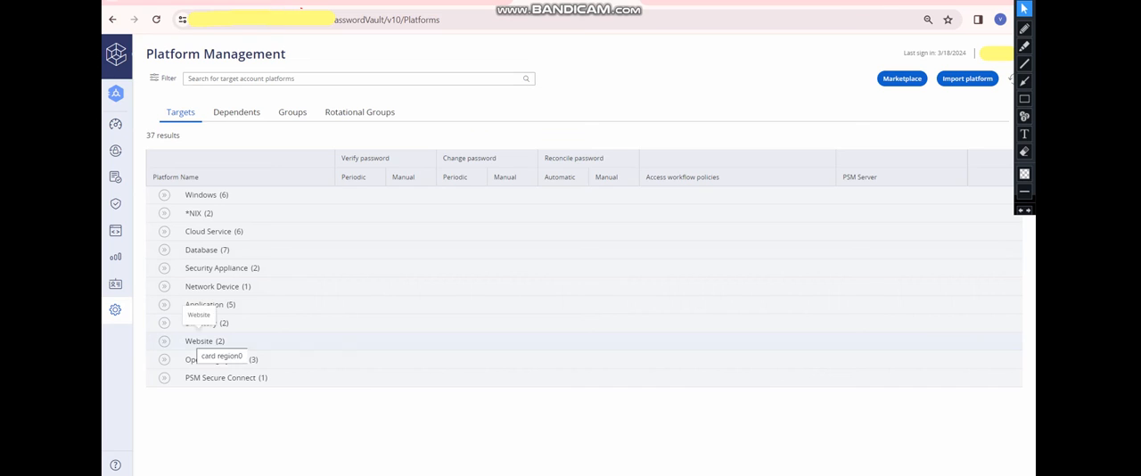
{"action": "left_click", "coordinate": [199, 341]}
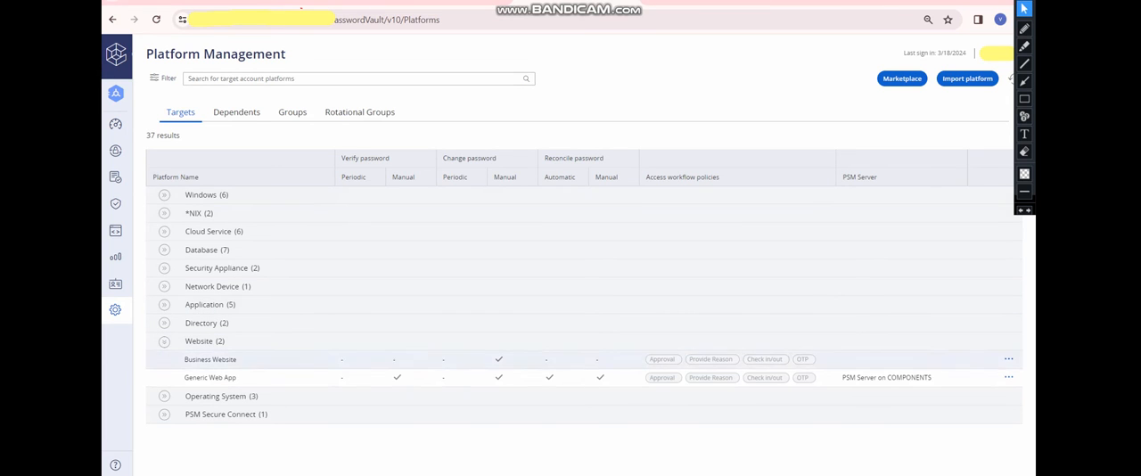
{"action": "left_click", "coordinate": [1008, 377]}
{"action": "left_click", "coordinate": [965, 407]}
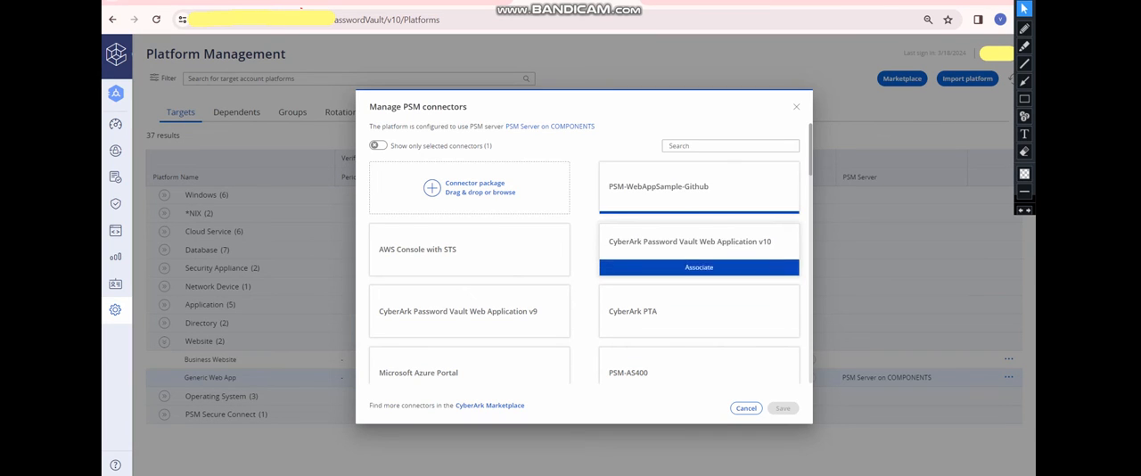
{"action": "type", "text": "gith"}
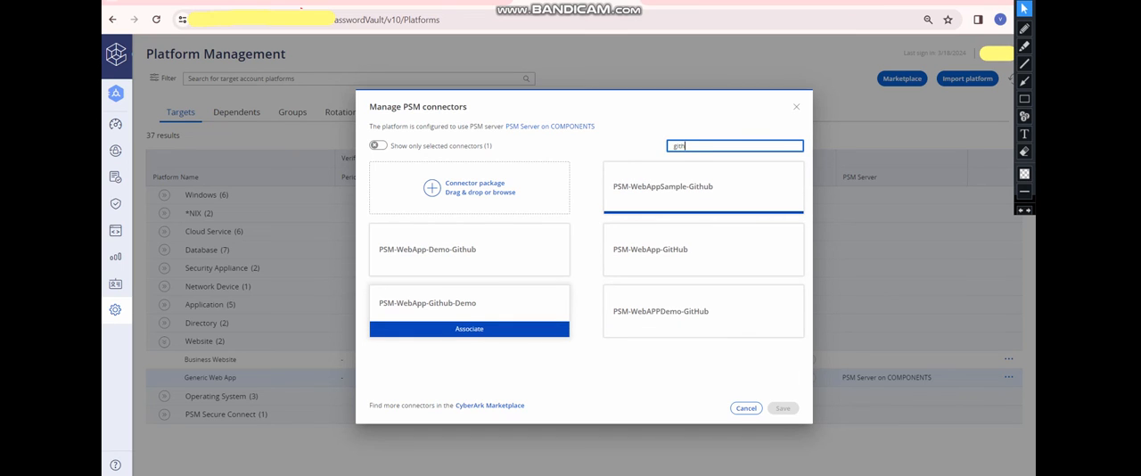
{"action": "left_click", "coordinate": [469, 329]}
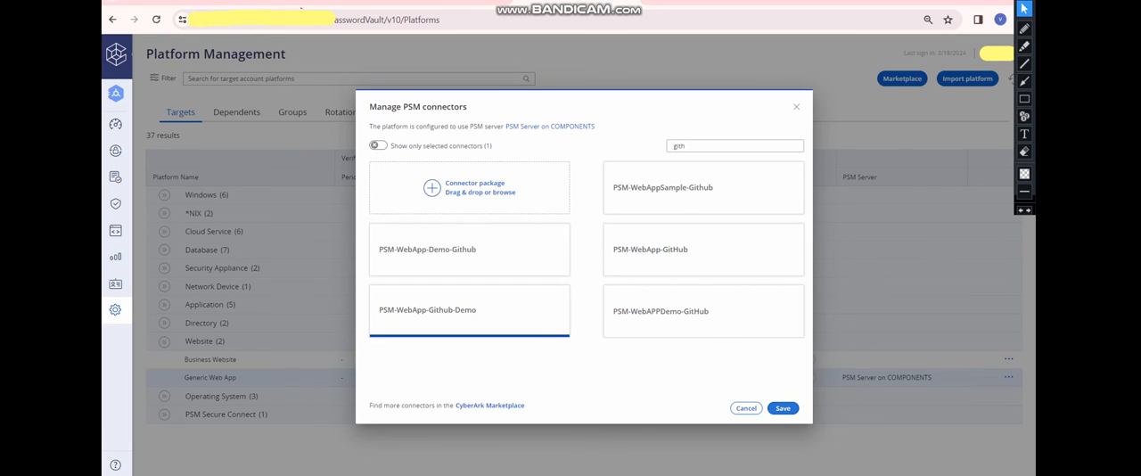
{"action": "left_click", "coordinate": [783, 407]}
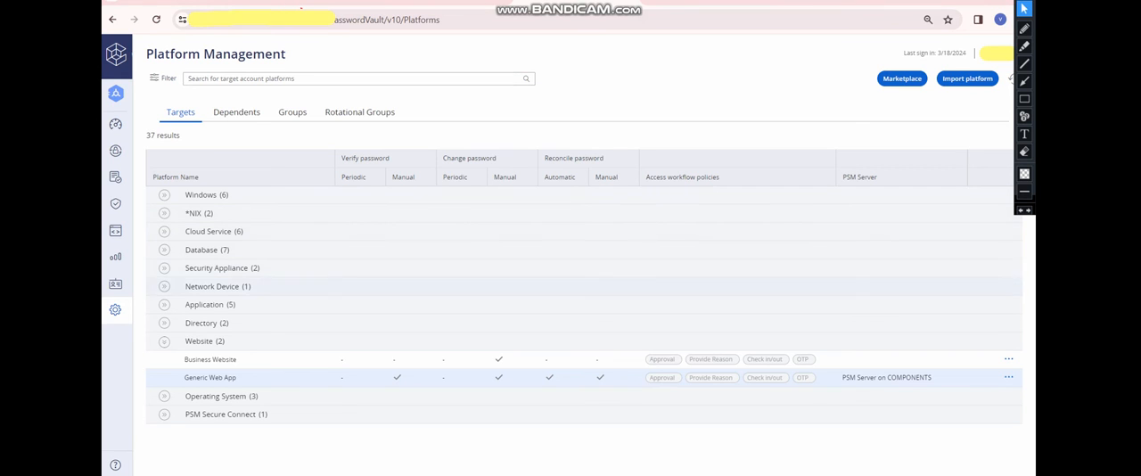
Launch a PSM-WebApp-Github-Demo session from the stored github.com account and return to the Accounts View.
{"action": "left_click", "coordinate": [115, 151]}
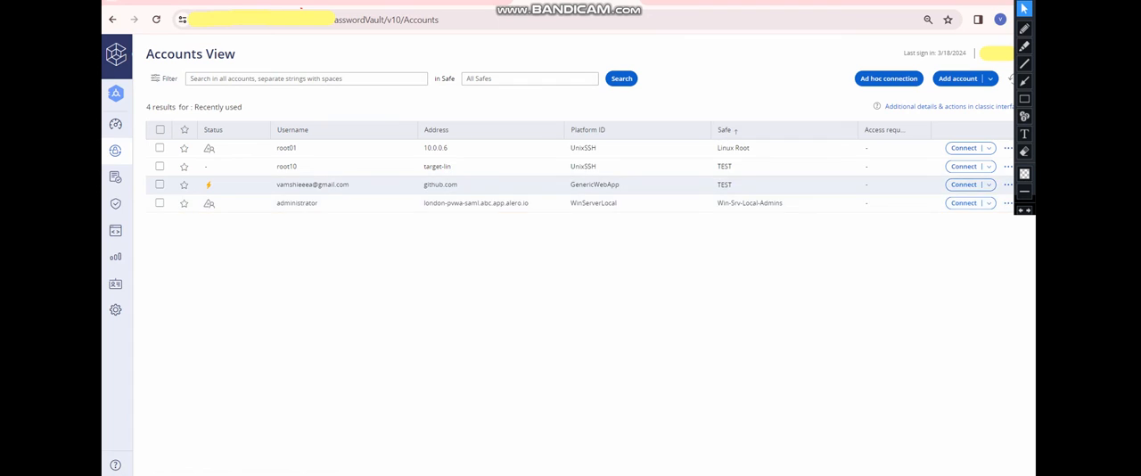
{"action": "left_click", "coordinate": [310, 184]}
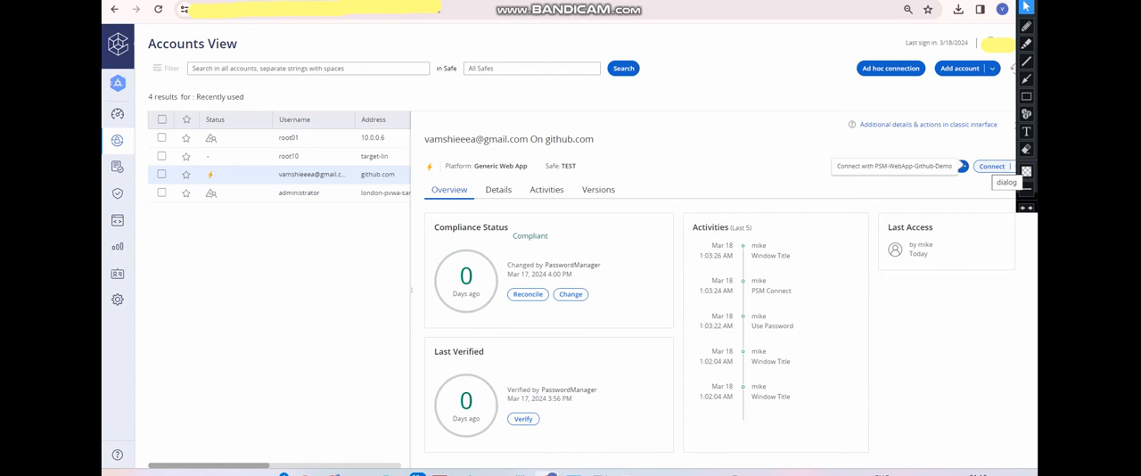
{"action": "left_click", "coordinate": [992, 165]}
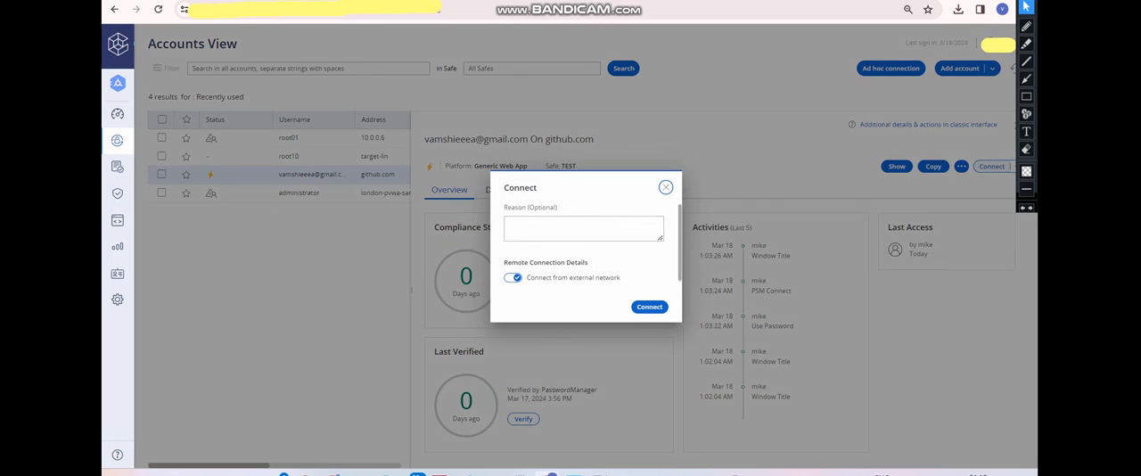
{"action": "left_click", "coordinate": [650, 306]}
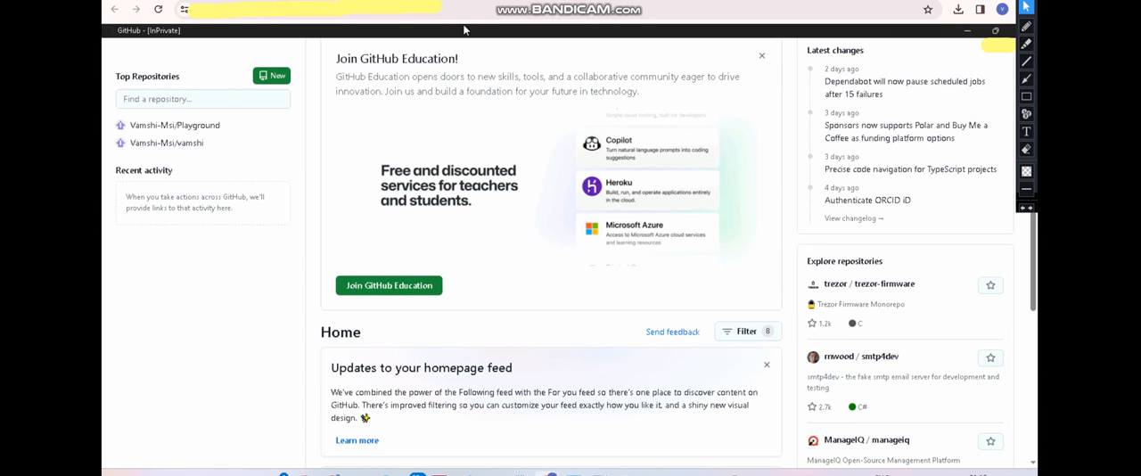
{"action": "left_click", "coordinate": [428, 8]}
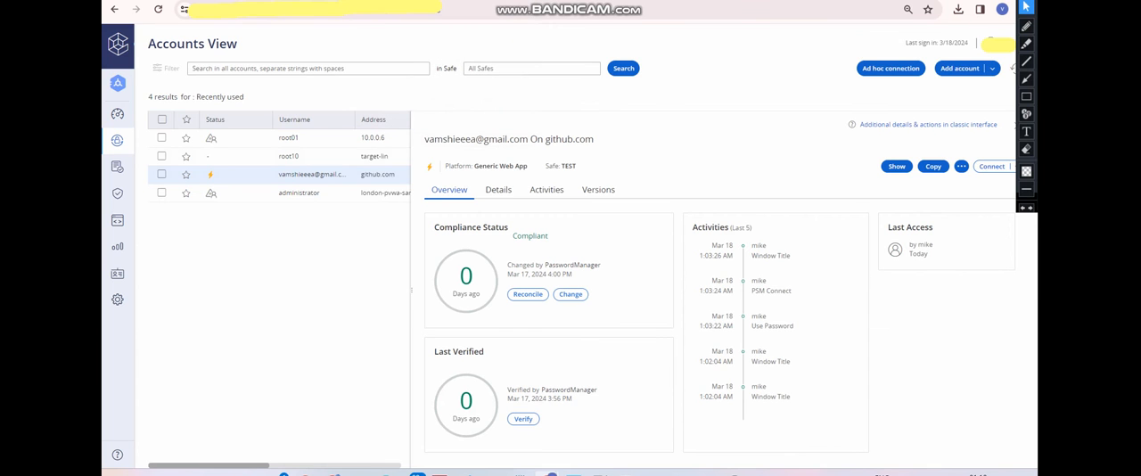
Open the configuration options and expand the Client Specific settings of the PSM-WebApp-Github-Demo connection component.
{"action": "left_click", "coordinate": [118, 299]}
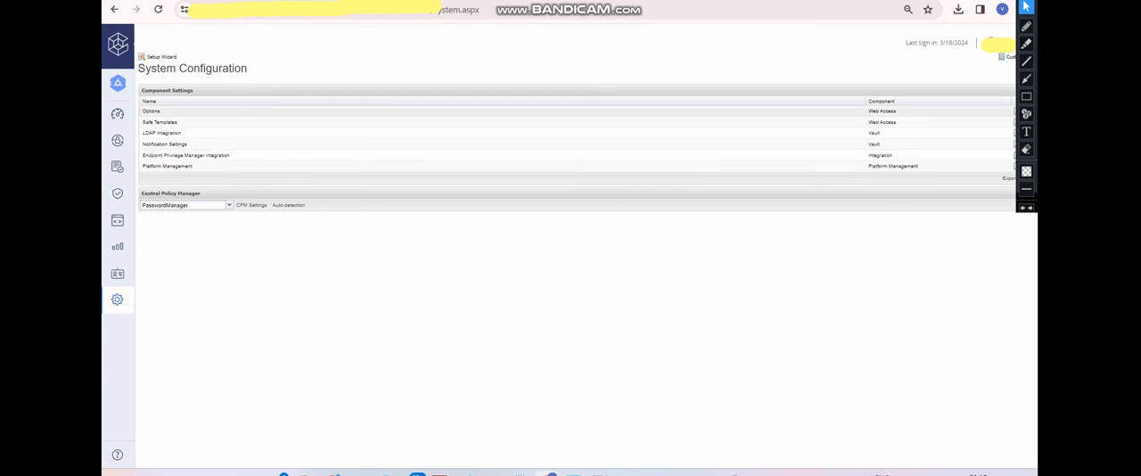
{"action": "left_click", "coordinate": [151, 112]}
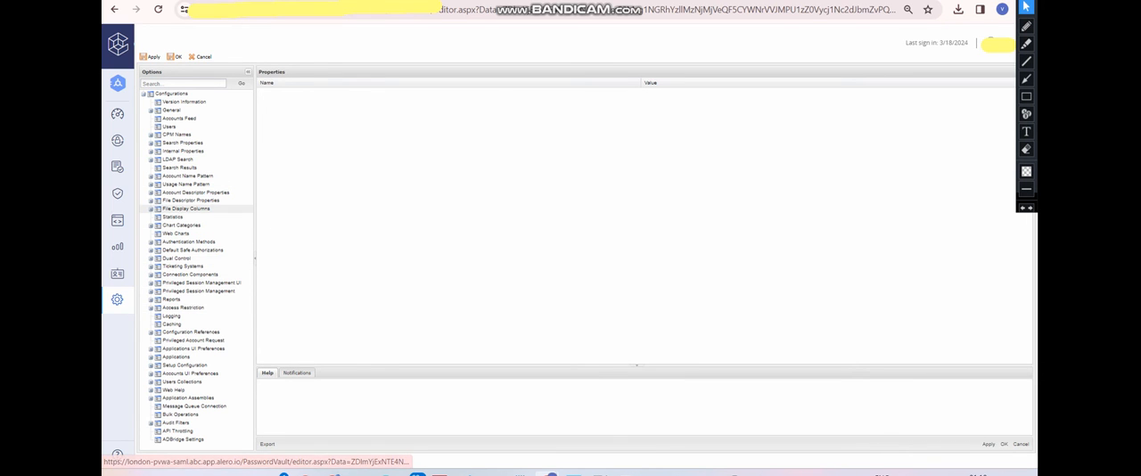
{"action": "left_click", "coordinate": [151, 275]}
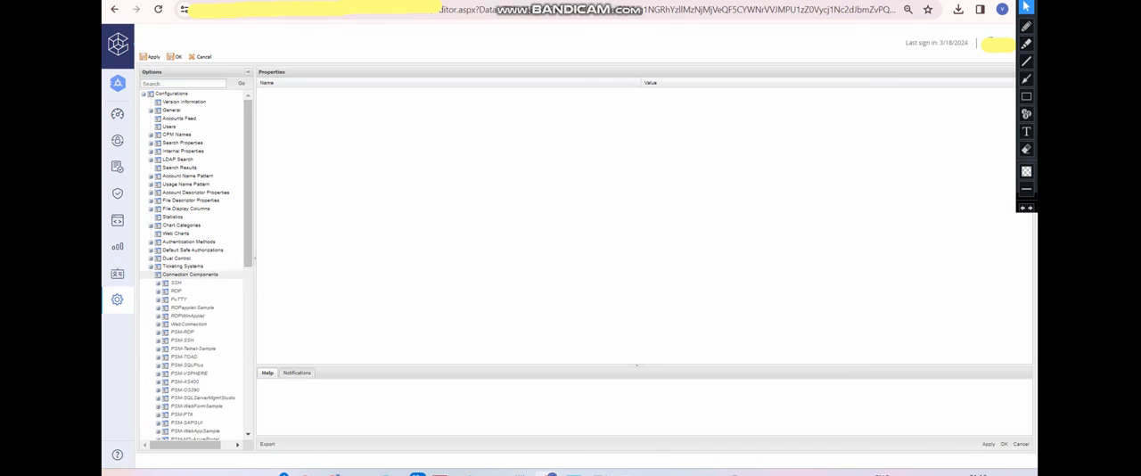
{"action": "left_click_drag", "start_coordinate": [248, 201], "coordinate": [247, 365]}
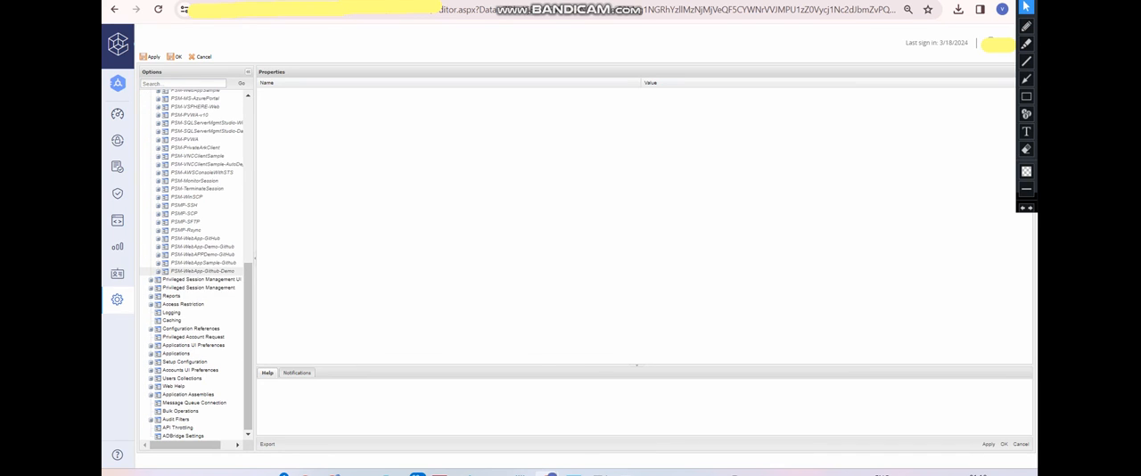
{"action": "left_click", "coordinate": [158, 271]}
{"action": "left_click", "coordinate": [165, 295]}
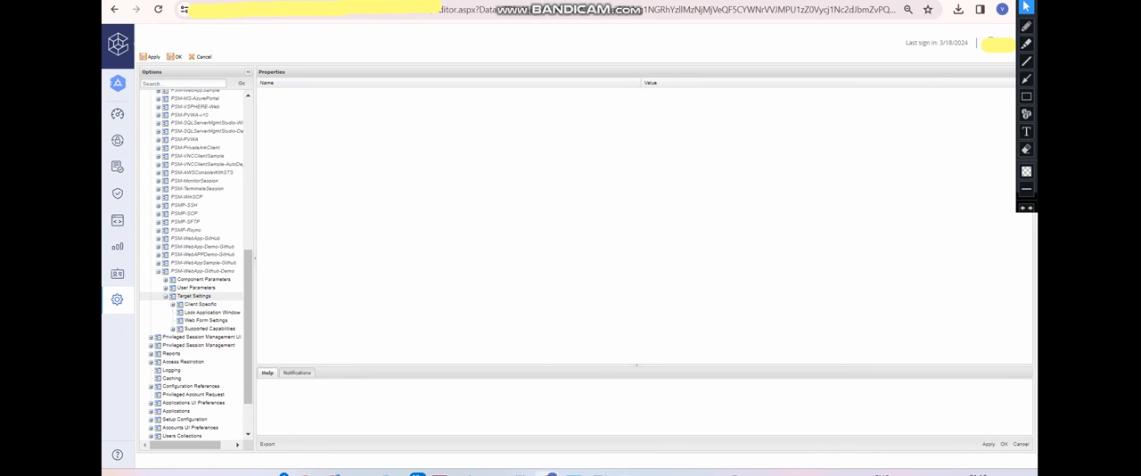
{"action": "left_click", "coordinate": [173, 304]}
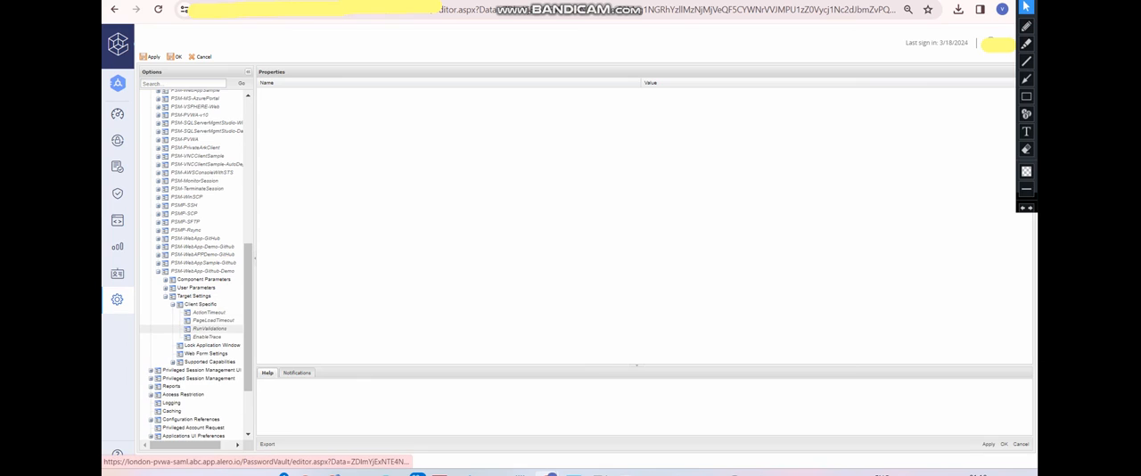
Set the EnableTrace parameter's value to Yes and apply the change.
{"action": "left_click", "coordinate": [206, 337]}
{"action": "left_click", "coordinate": [648, 103]}
{"action": "type", "text": "Yes"}
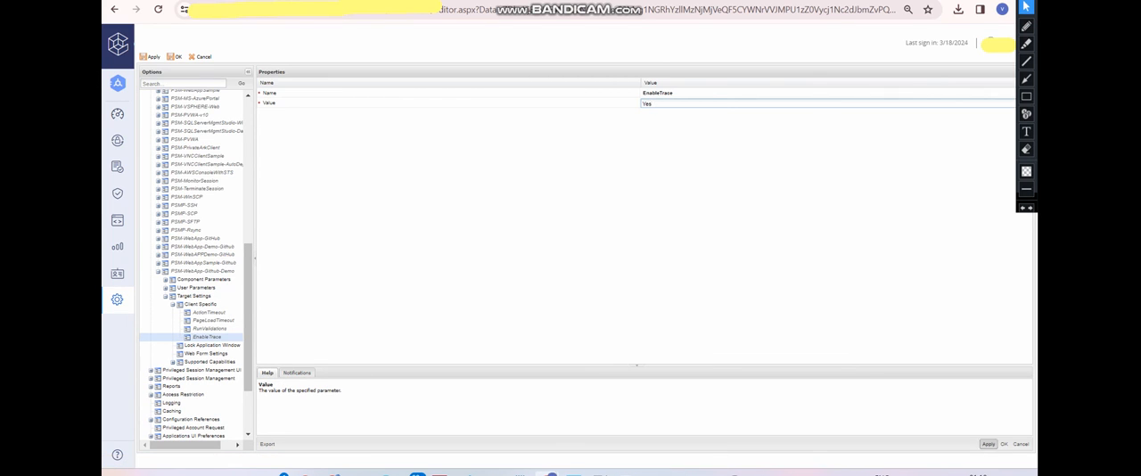
{"action": "left_click", "coordinate": [988, 444]}
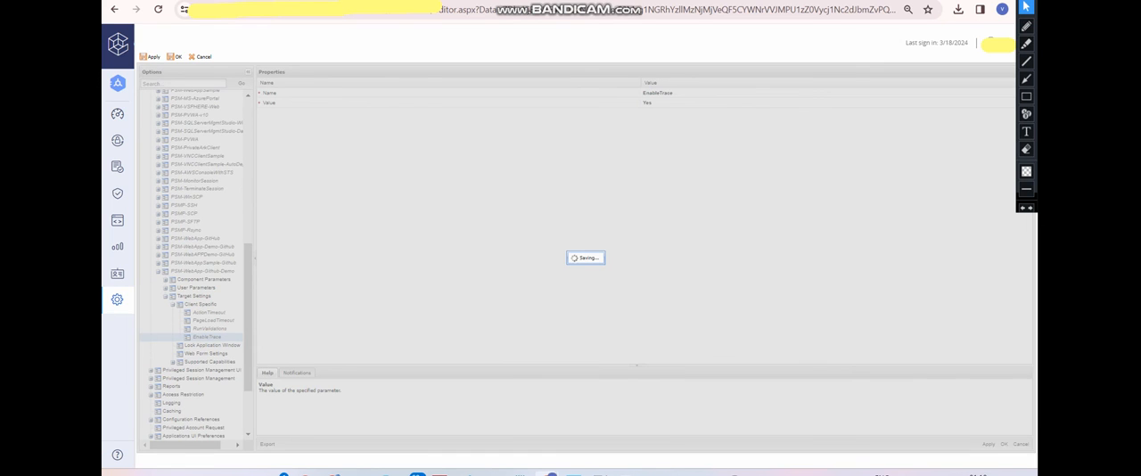
{"action": "left_click", "coordinate": [587, 262]}
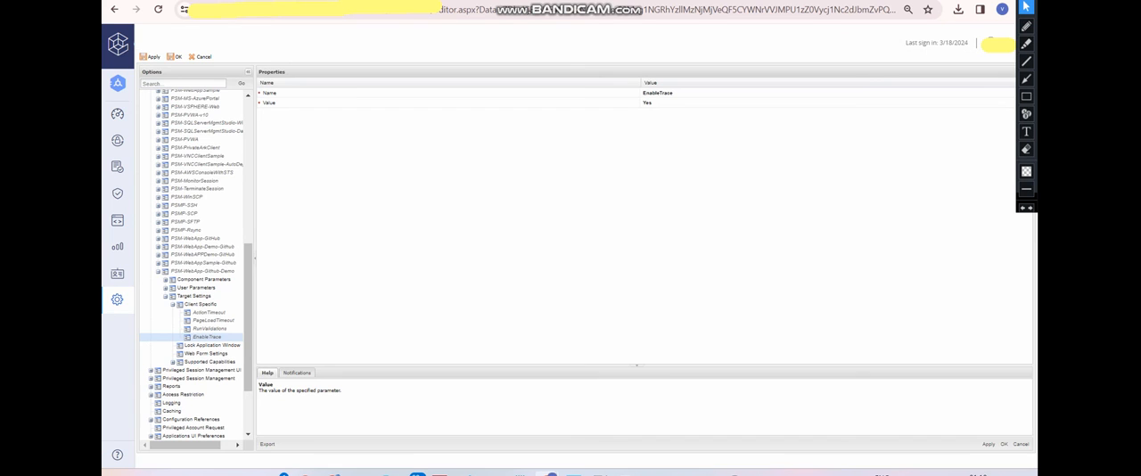
Examine the LogonURL parts in the Web Form Settings of PSM-WebApp-Github-Demo and recheck its EnableTrace parameter.
{"action": "scroll", "coordinate": [249, 312], "scroll_direction": "down", "scroll_amount": 2}
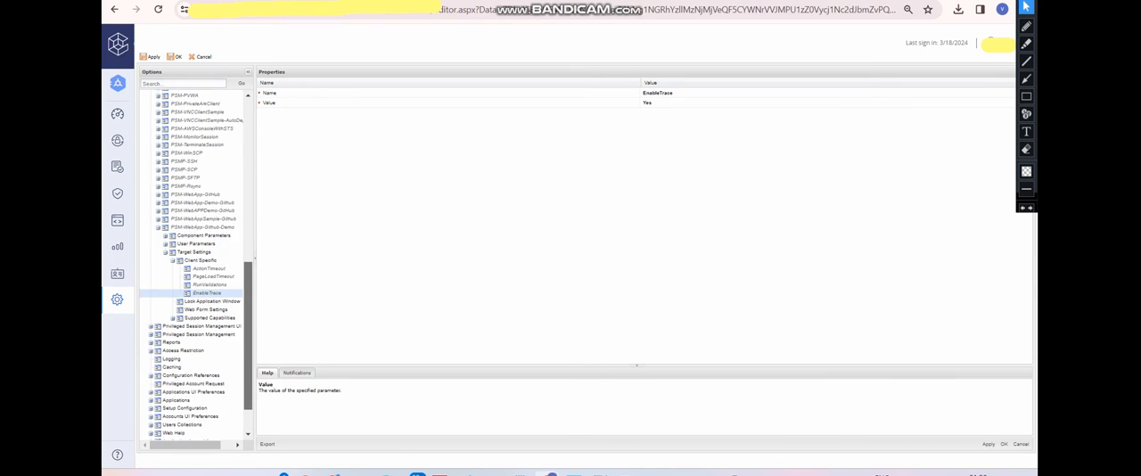
{"action": "scroll", "coordinate": [197, 267], "scroll_direction": "up", "scroll_amount": 4}
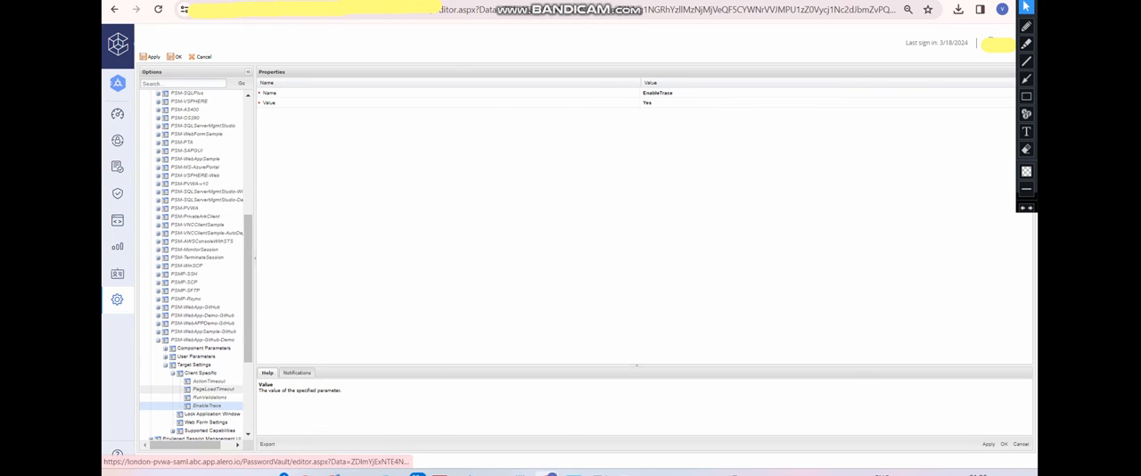
{"action": "left_click", "coordinate": [206, 422]}
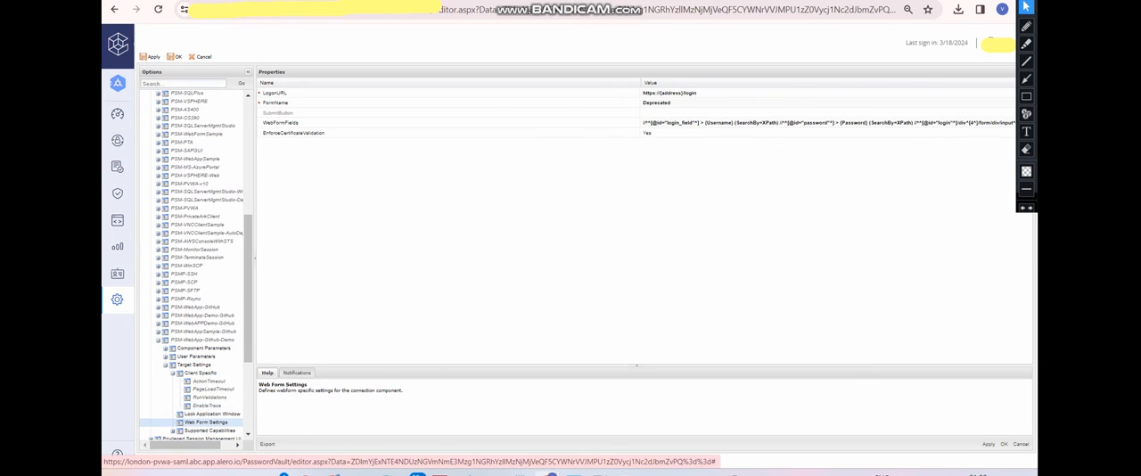
{"action": "left_click", "coordinate": [683, 93]}
{"action": "left_click", "coordinate": [684, 94]}
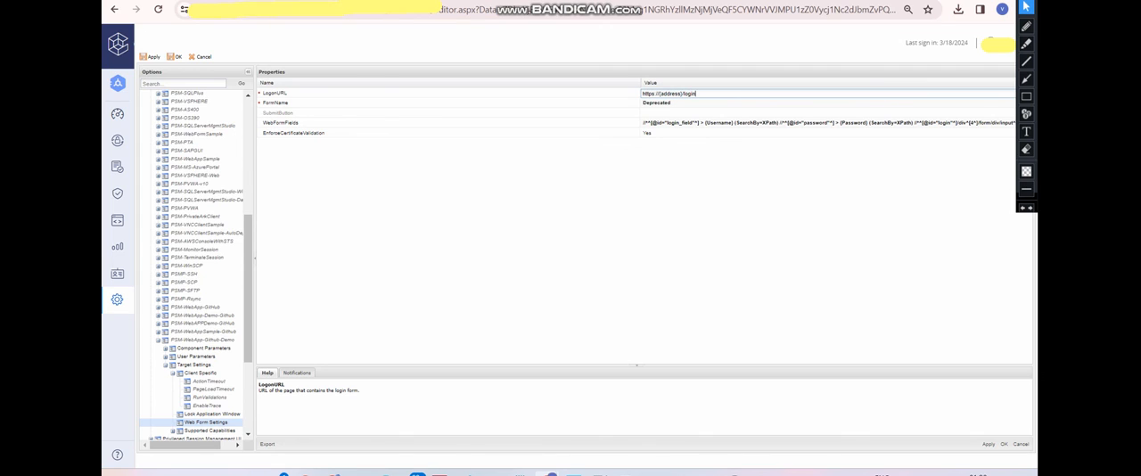
{"action": "mouse_move", "coordinate": [661, 94]}
{"action": "left_mouse_down"}
{"action": "mouse_move", "coordinate": [683, 94]}
{"action": "mouse_move", "coordinate": [641, 93]}
{"action": "mouse_move", "coordinate": [660, 94]}
{"action": "left_mouse_up"}
{"action": "left_click", "coordinate": [699, 94]}
{"action": "left_click", "coordinate": [699, 93]}
{"action": "left_click", "coordinate": [675, 94]}
{"action": "left_click", "coordinate": [698, 93]}
{"action": "left_click_drag", "start_coordinate": [660, 94], "coordinate": [681, 93]}
{"action": "left_click", "coordinate": [660, 94]}
{"action": "left_click_drag", "start_coordinate": [683, 93], "coordinate": [696, 93]}
{"action": "left_click", "coordinate": [698, 94]}
{"action": "double_click", "coordinate": [649, 93]}
{"action": "left_click", "coordinate": [693, 93]}
{"action": "left_click", "coordinate": [206, 422]}
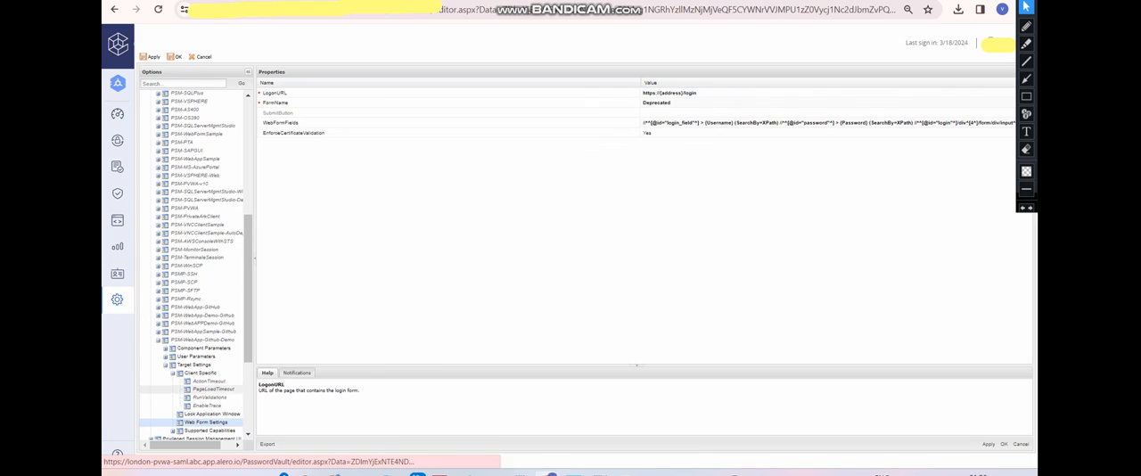
{"action": "left_click", "coordinate": [207, 405]}
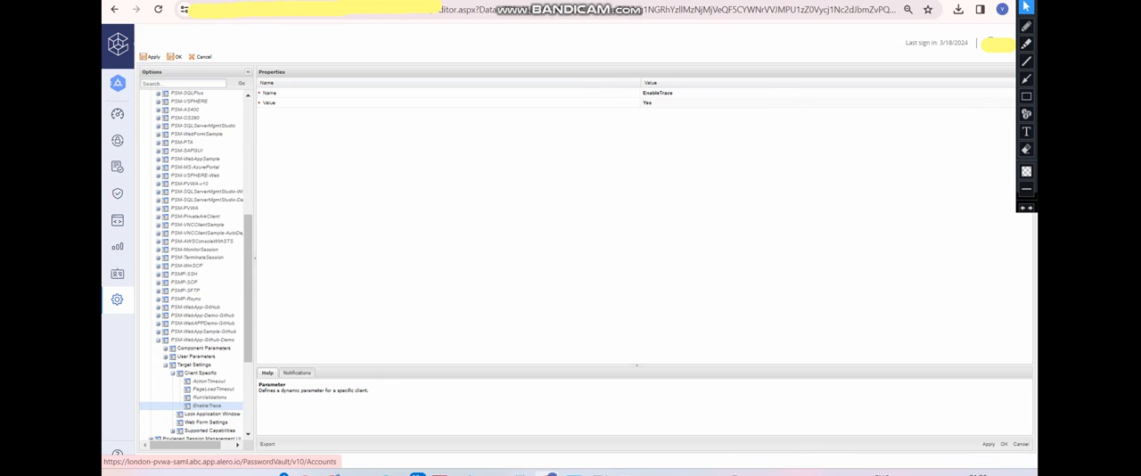
Reopen the stored github.com account, connect through PSM-WebApp-Github-Demo, dismiss the session message, and return to the account details.
{"action": "left_click", "coordinate": [118, 141]}
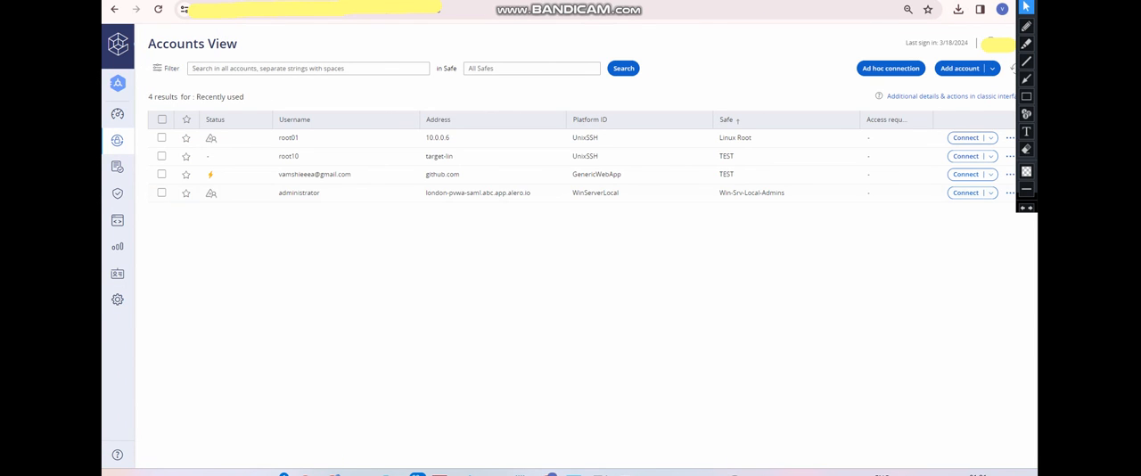
{"action": "left_click", "coordinate": [315, 174]}
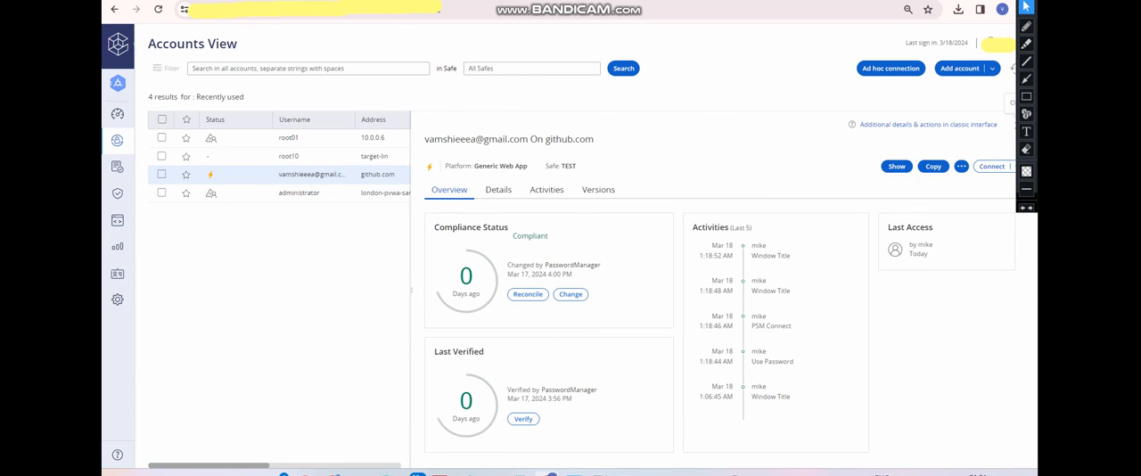
{"action": "left_click", "coordinate": [991, 167]}
{"action": "left_click", "coordinate": [650, 308]}
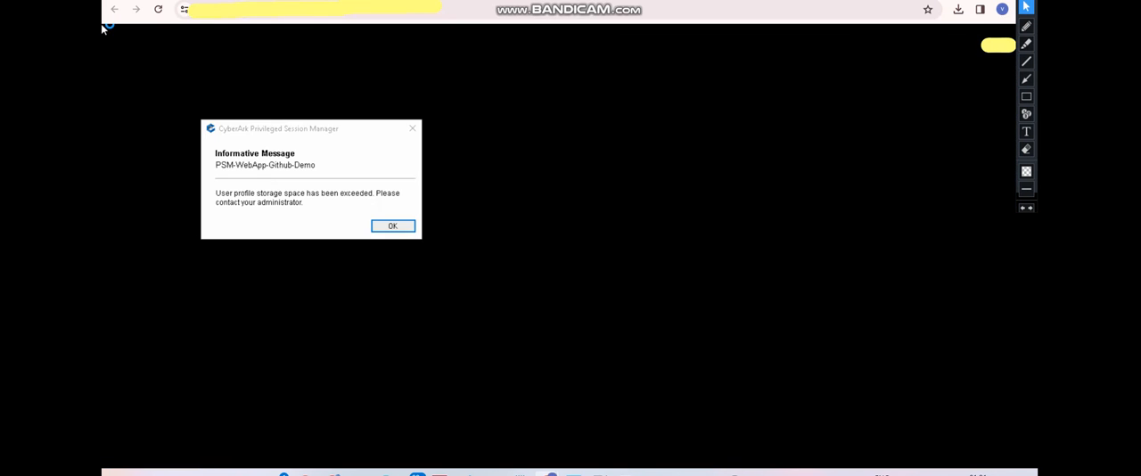
{"action": "left_click", "coordinate": [405, 225]}
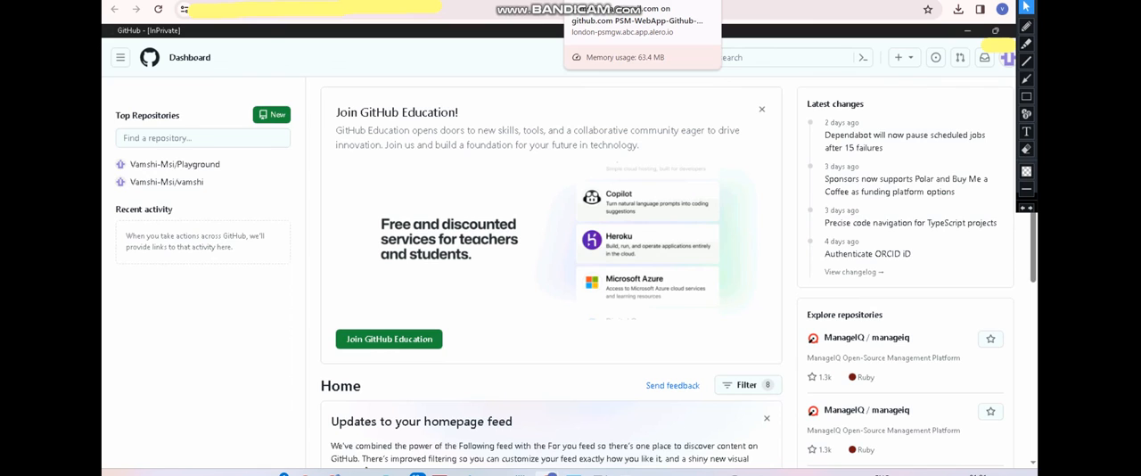
{"action": "left_click", "coordinate": [499, 0]}
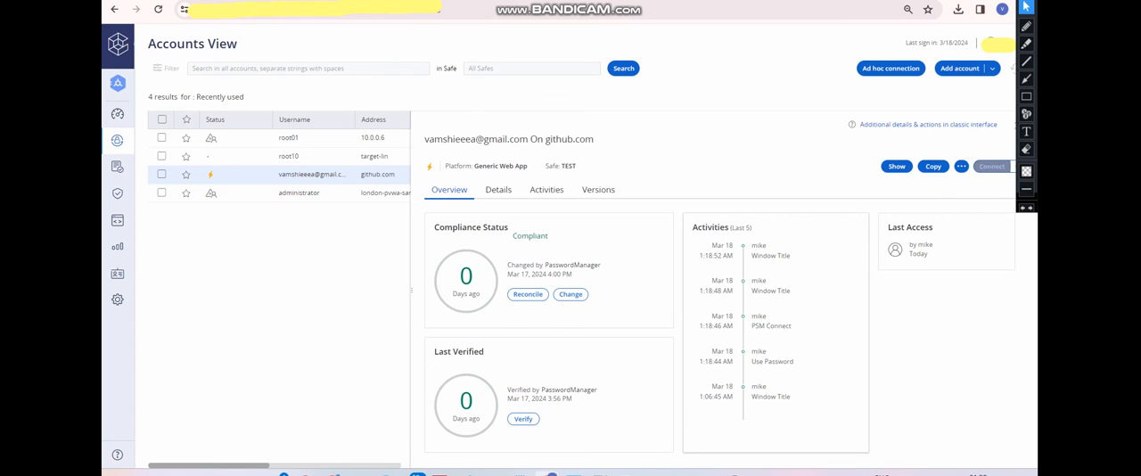
Launch another github.com session from the account details to test the automatic GitHub sign-in.
{"action": "left_click", "coordinate": [991, 166]}
{"action": "left_click", "coordinate": [649, 306]}
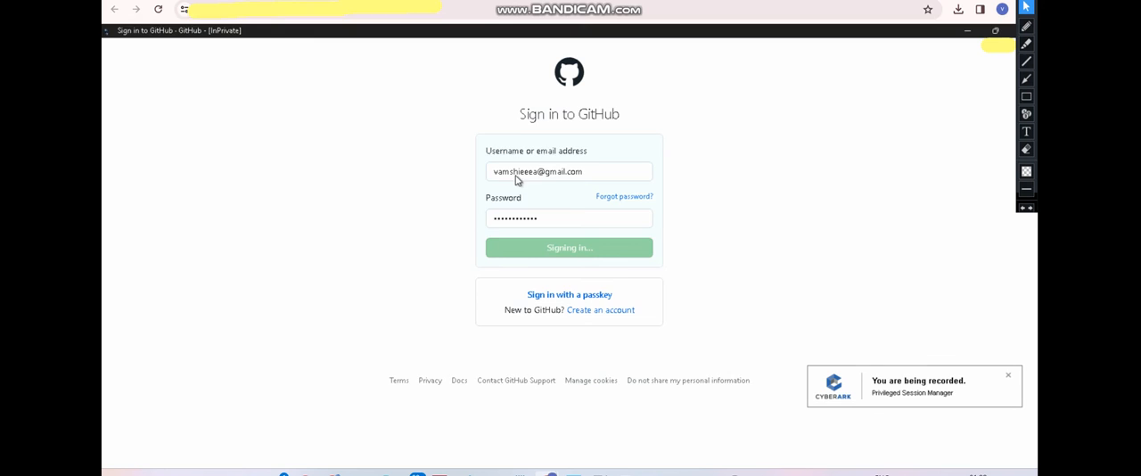
{"action": "key", "text": "ctrl+v"}
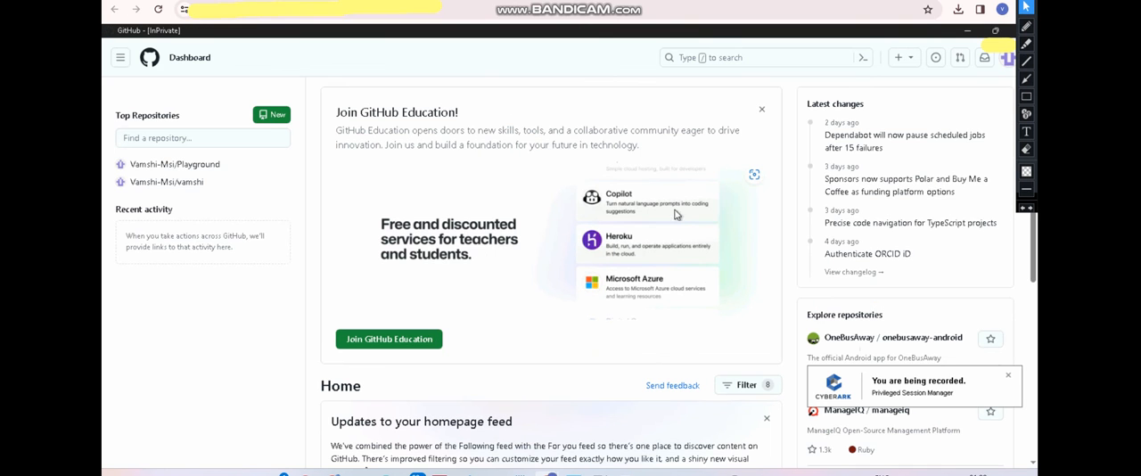